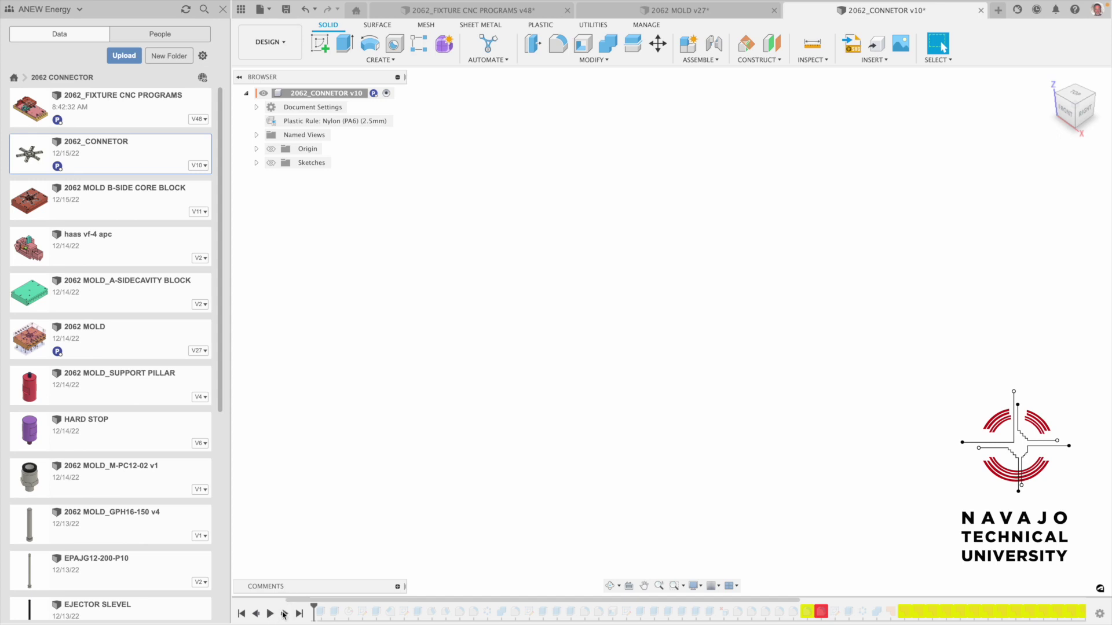
Step the timeline forward through the first extrusion and the three holes.
click(284, 615)
click(285, 615)
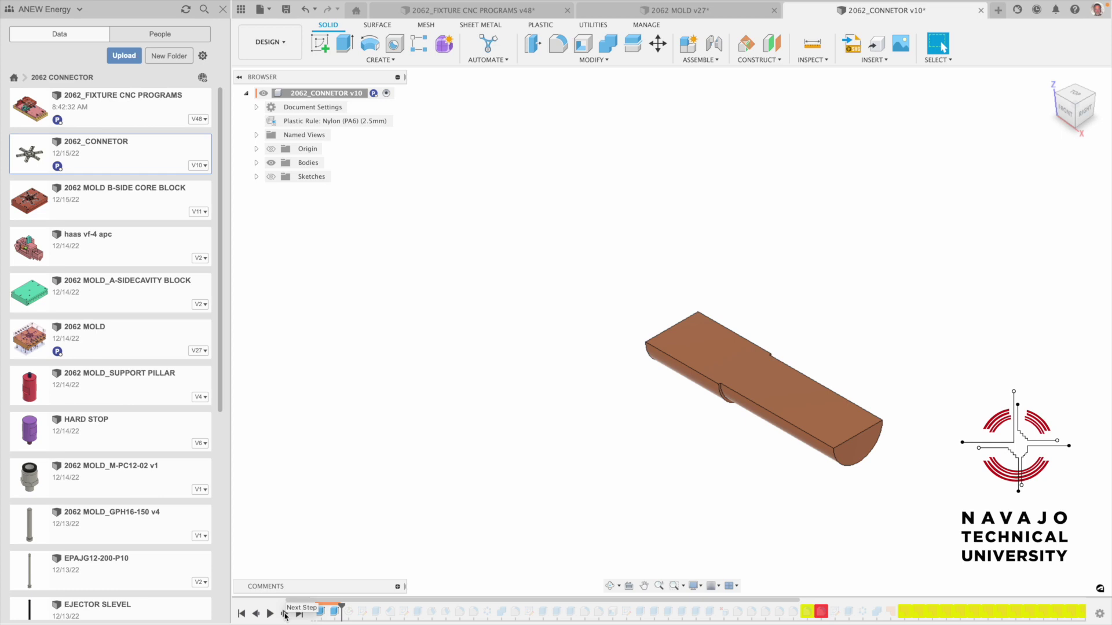
click(285, 615)
click(285, 615)
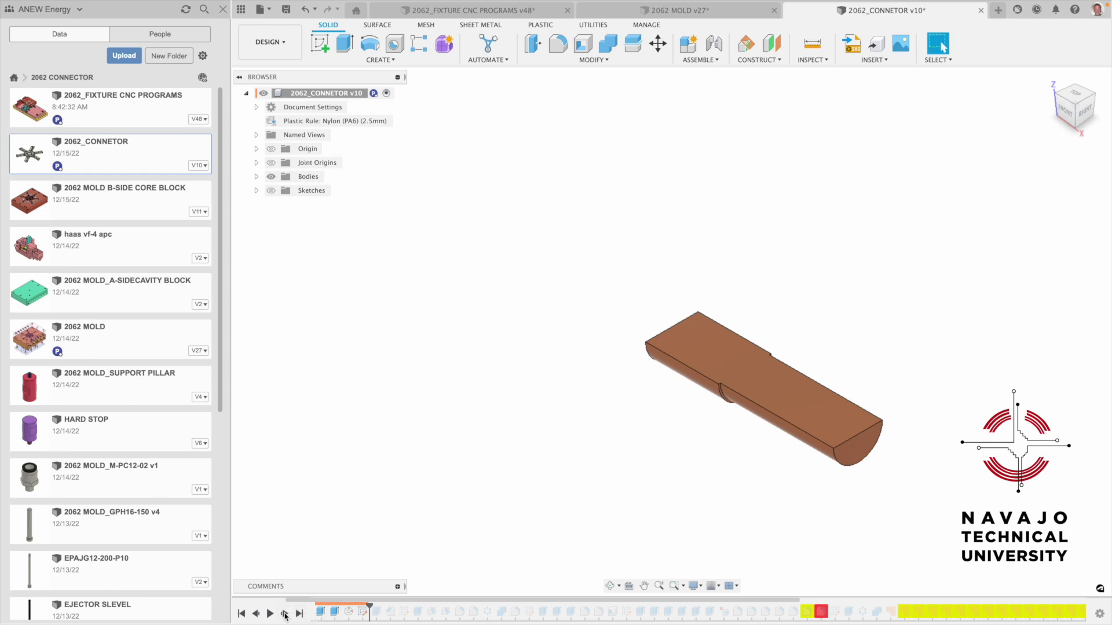
click(285, 615)
Replay the rounding and the other features on the arm's end.
click(285, 615)
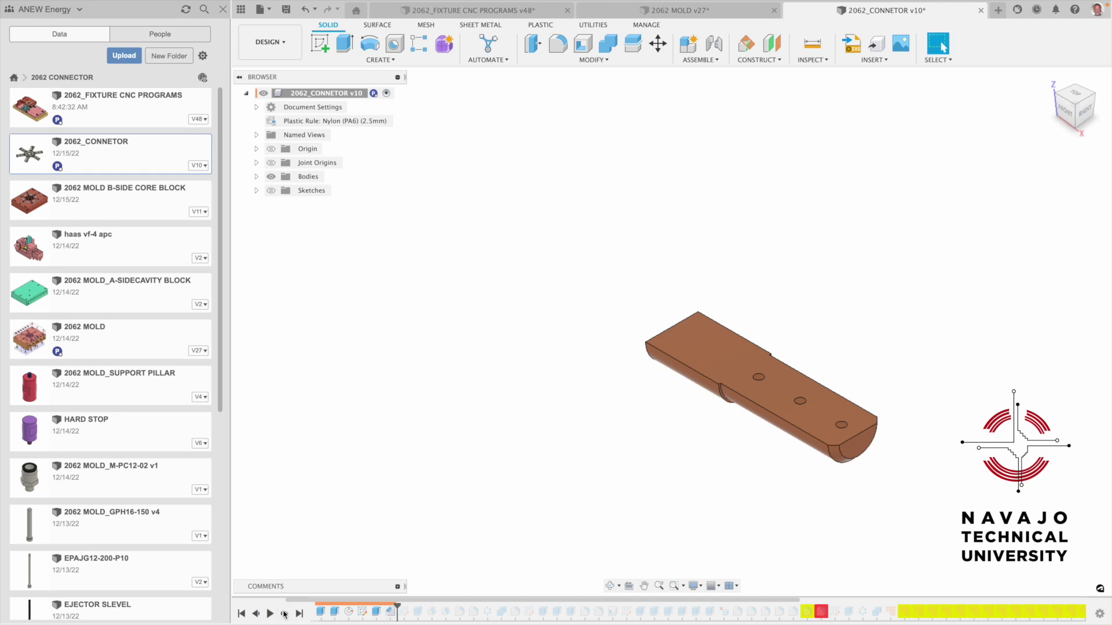
click(284, 615)
click(285, 615)
click(285, 615)
click(285, 615)
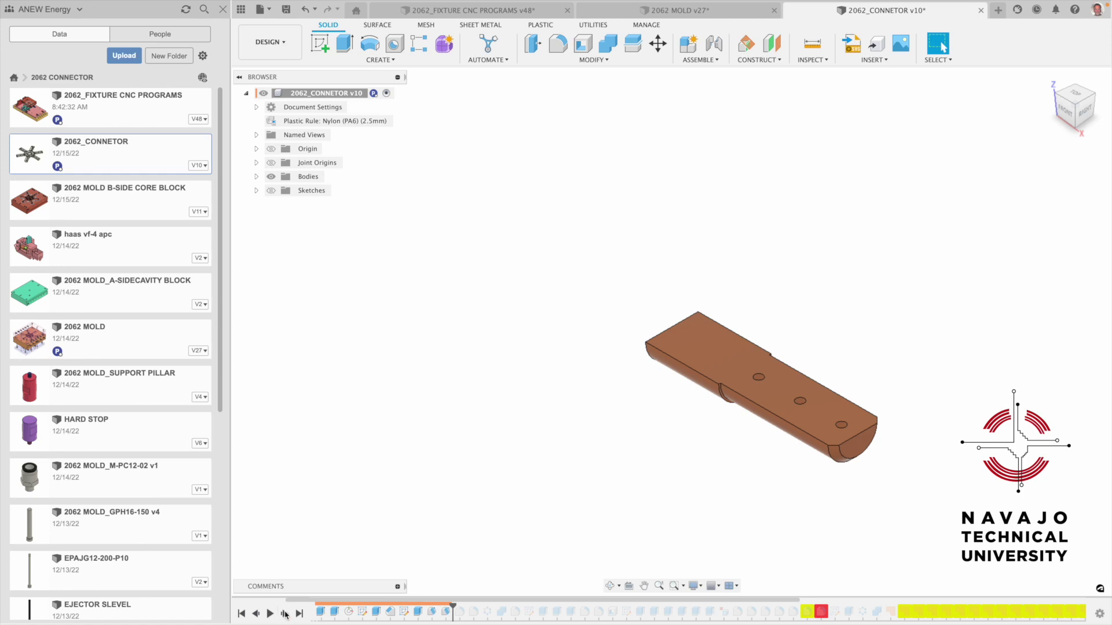
click(285, 615)
click(285, 615)
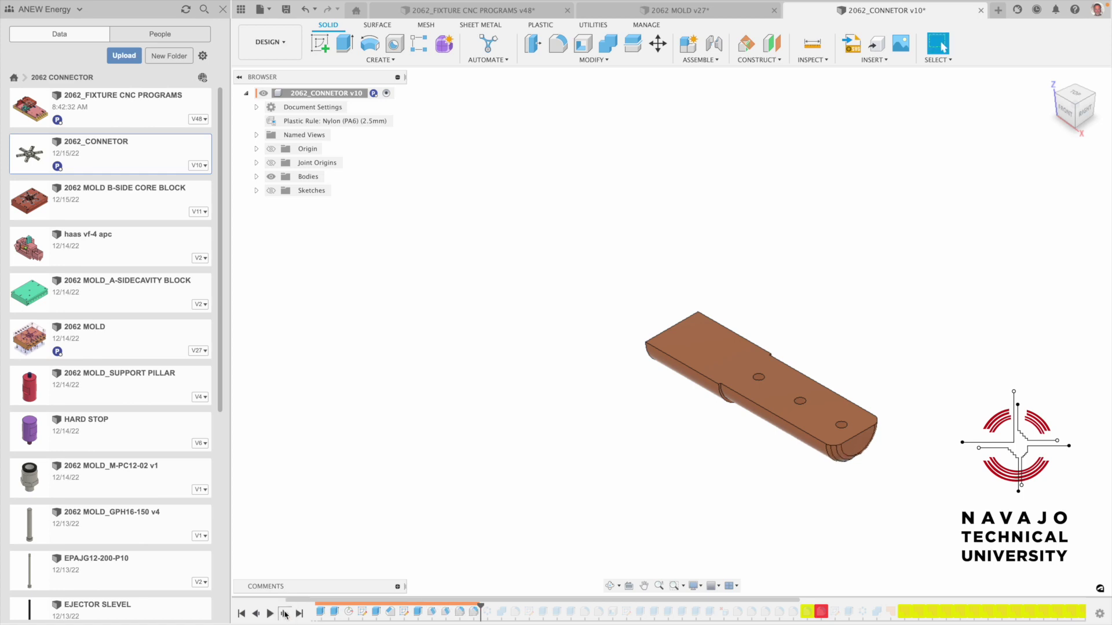
Replay the circular pattern making six arms and the fillet on the star's inner corners.
click(285, 615)
click(285, 615)
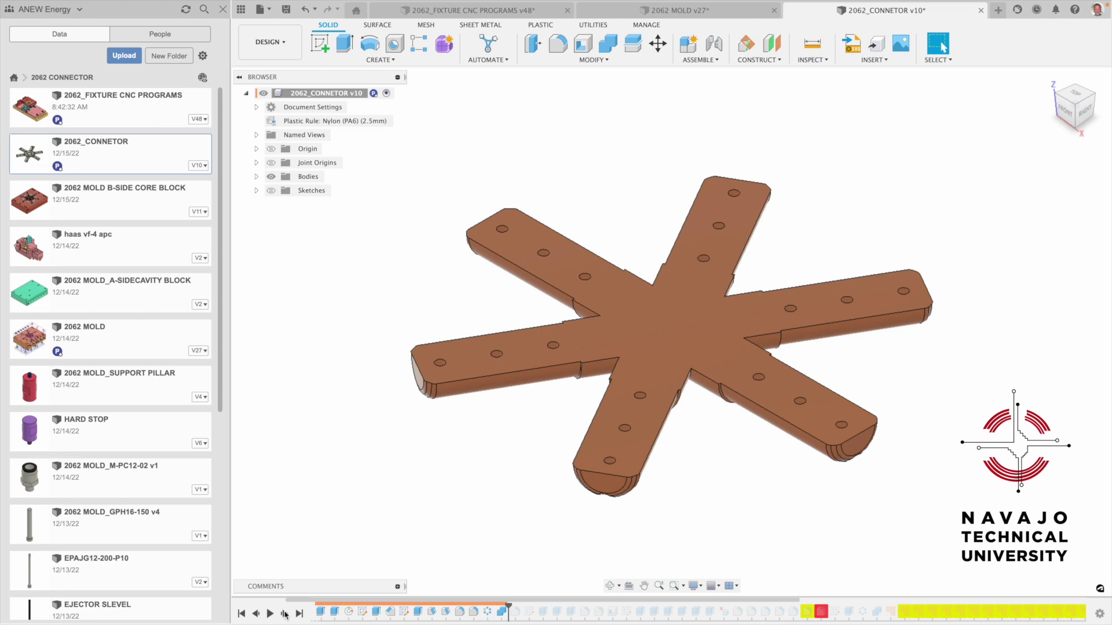
click(285, 615)
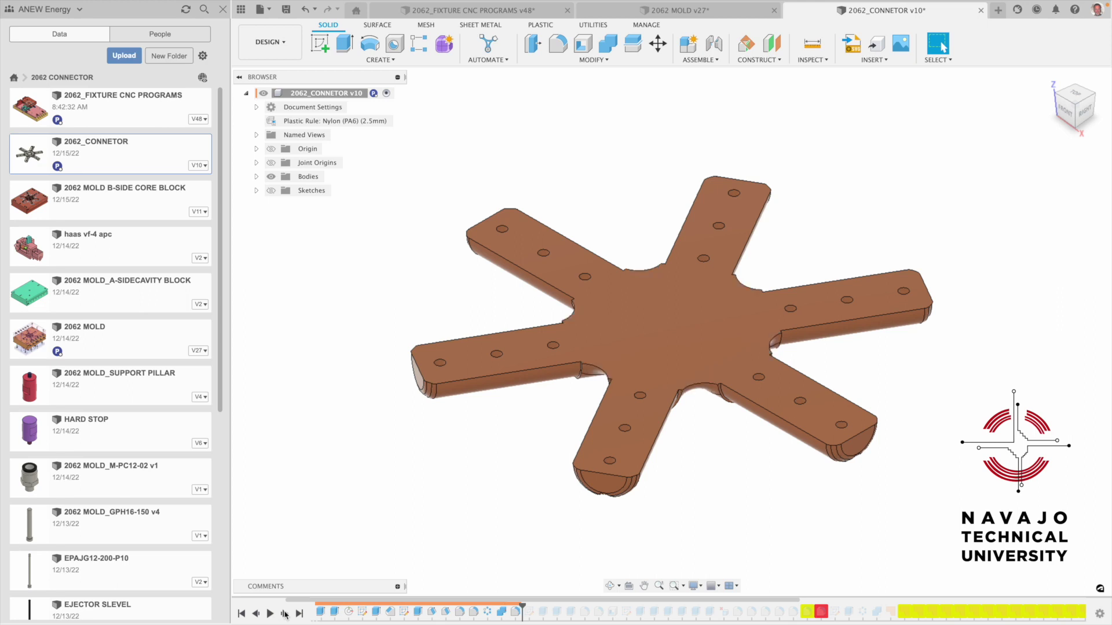
click(285, 615)
Orbit the six-arm star to a different viewing angle.
click(610, 585)
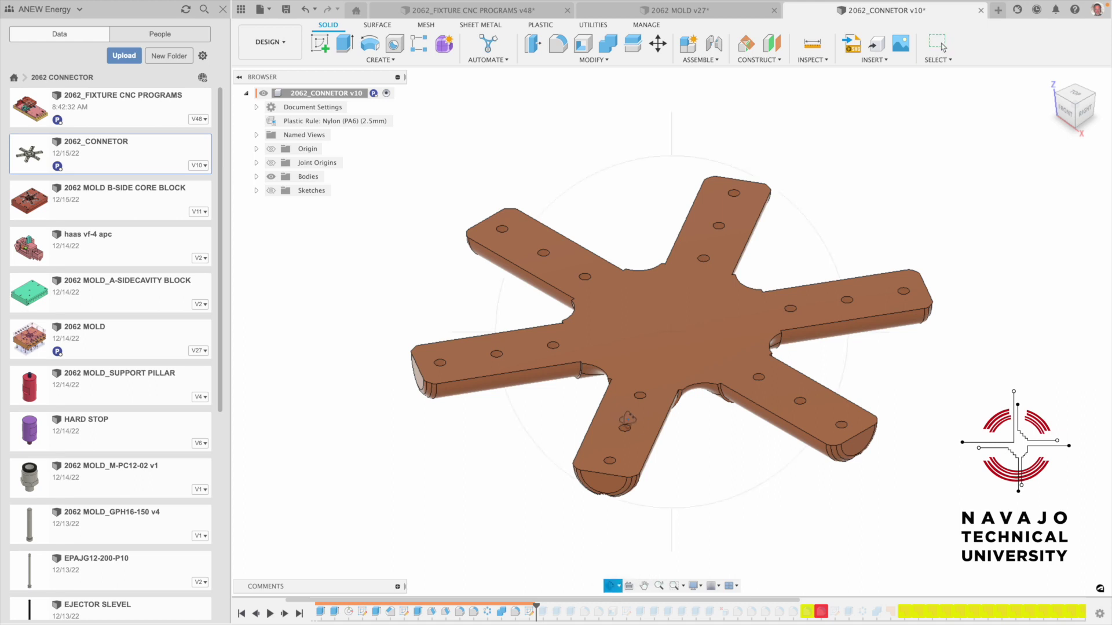
mouse_move(627, 417)
mouse_down()
mouse_move(618, 324)
mouse_move(630, 261)
mouse_move(678, 422)
mouse_move(698, 394)
mouse_move(607, 418)
mouse_up()
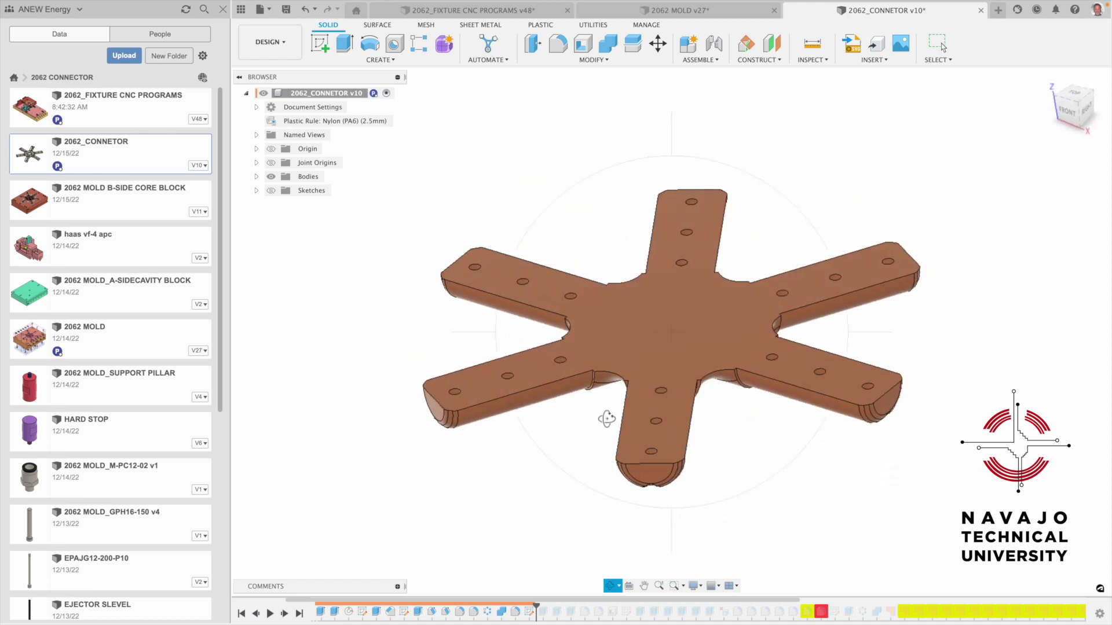
key(Escape)
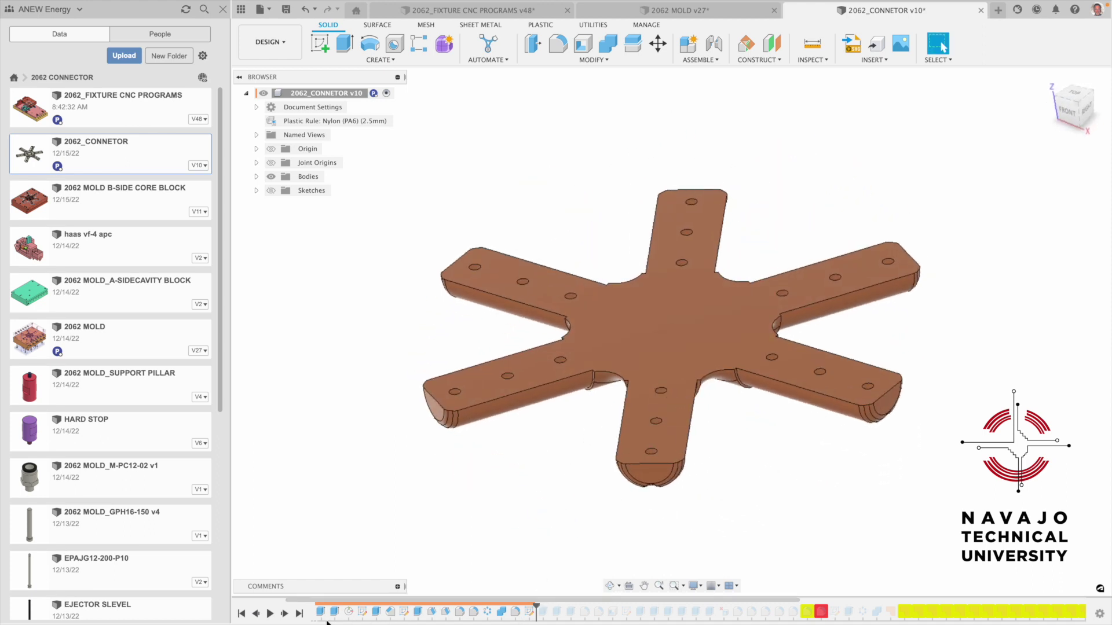
Replay the cut features, the large centre hole and the shell that hollows the part.
click(285, 615)
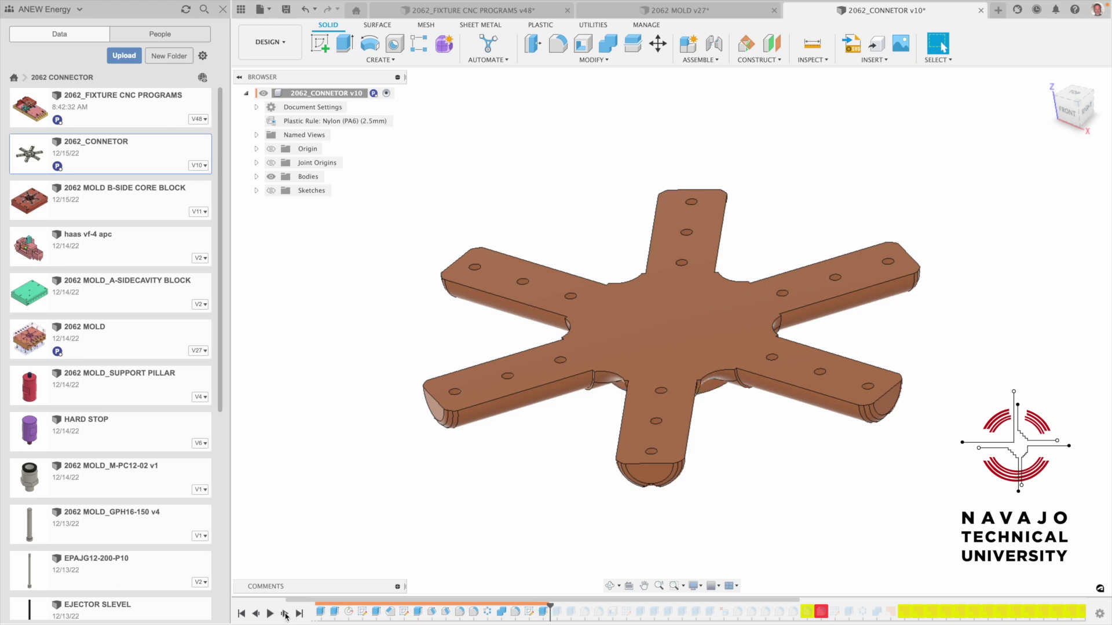
click(285, 614)
click(285, 615)
click(285, 615)
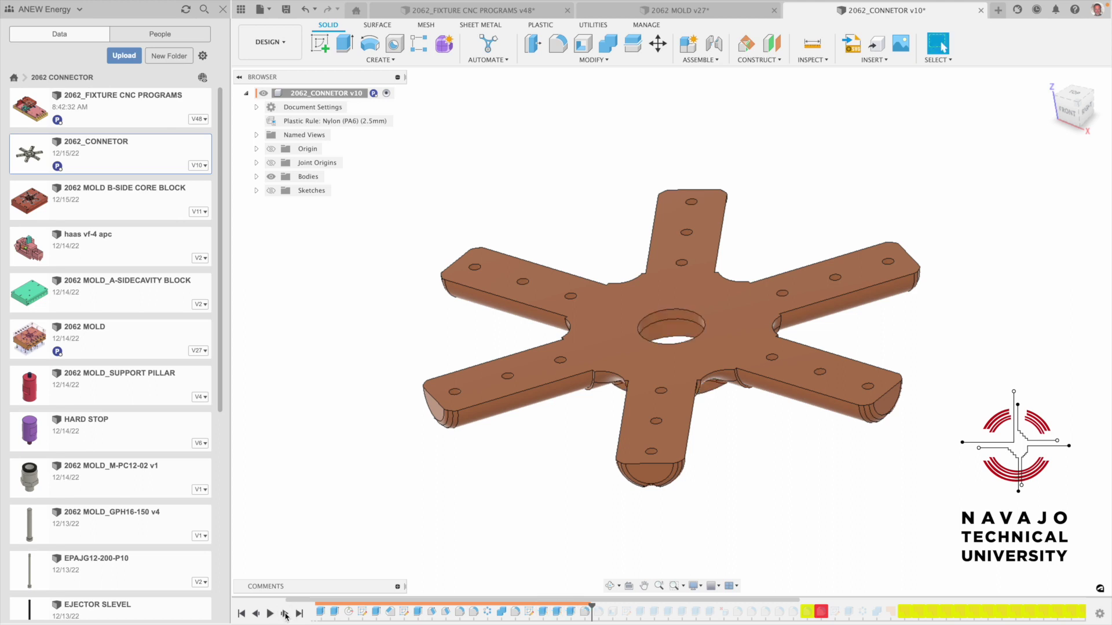
click(285, 614)
click(285, 614)
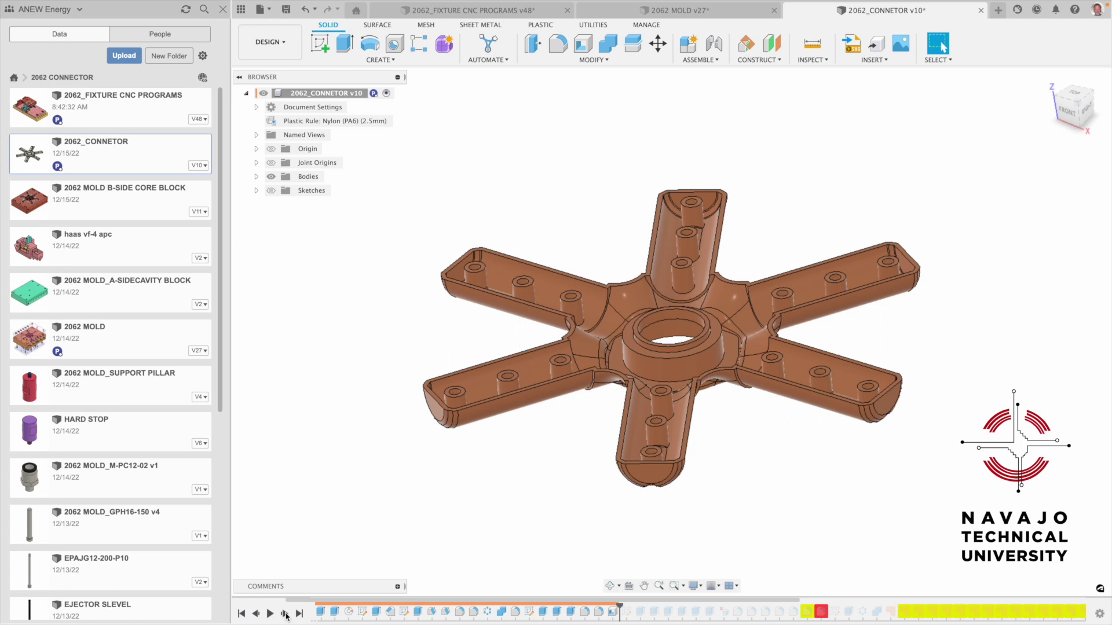
Step the timeline through the rib features on the arms.
click(285, 614)
click(284, 613)
click(284, 614)
click(284, 614)
click(284, 614)
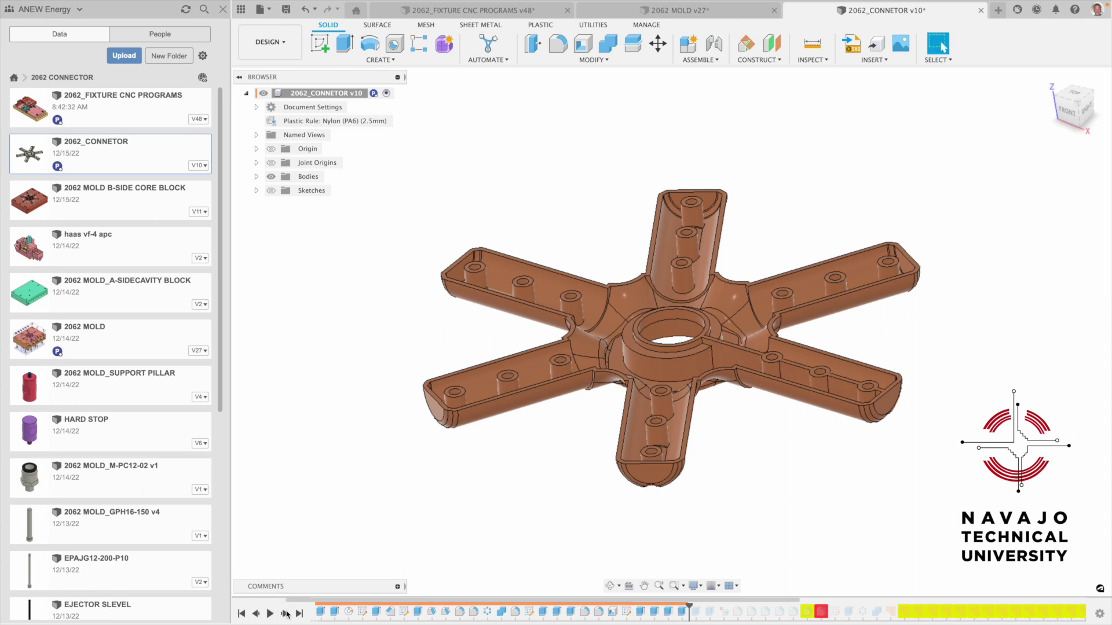
click(284, 614)
click(285, 614)
click(284, 614)
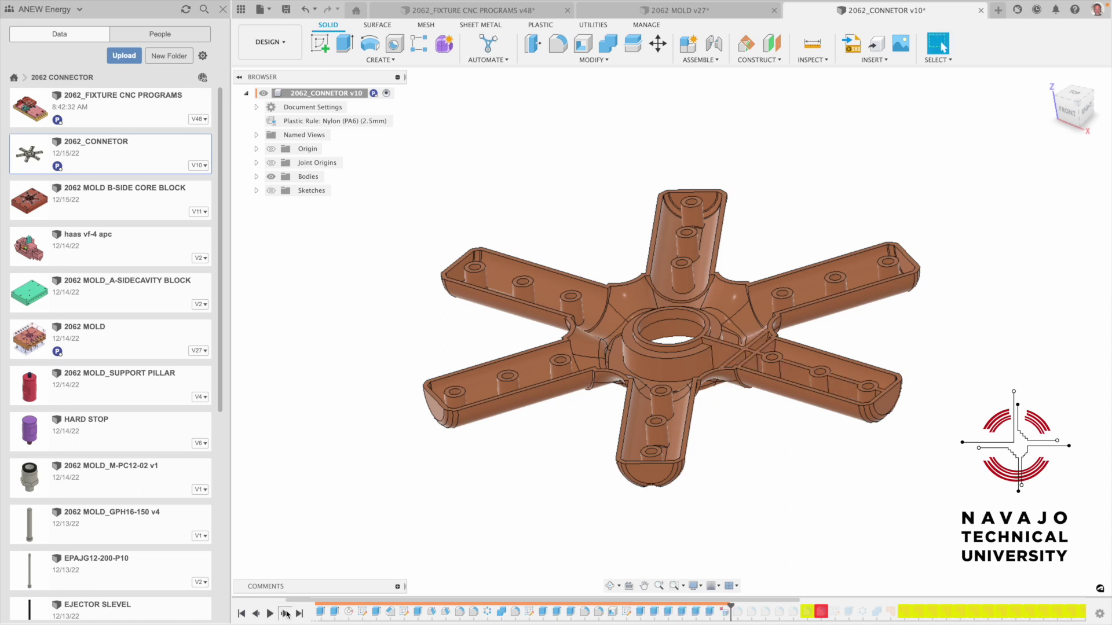
Replay the centre hub ring, right-arm details and further rib details up to the single-arm stage.
click(284, 614)
click(284, 614)
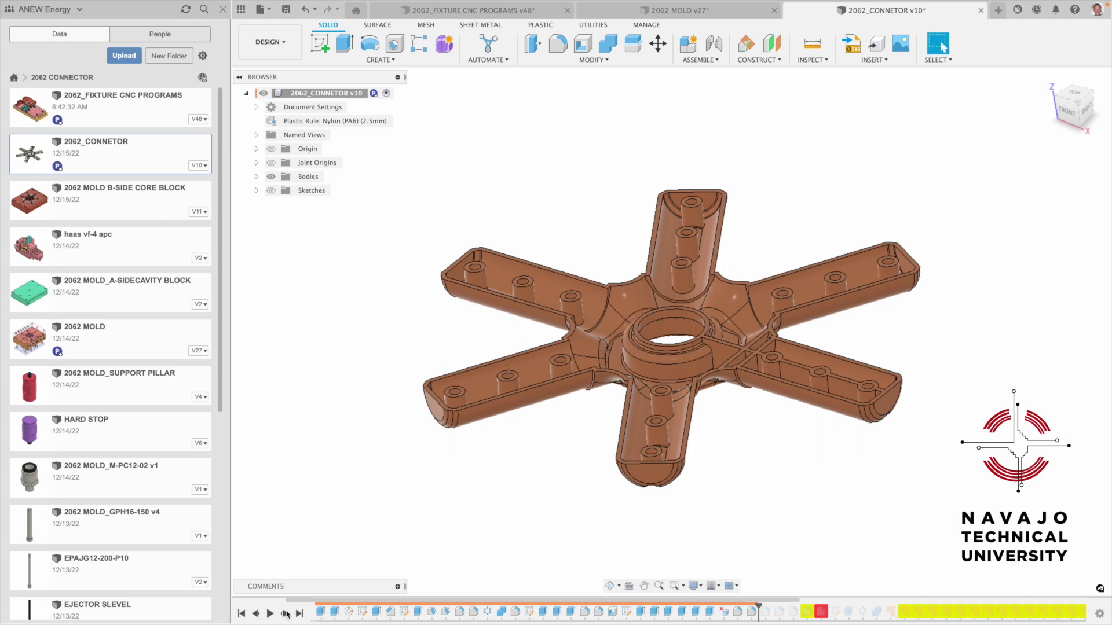
click(284, 614)
click(284, 613)
click(285, 614)
click(286, 614)
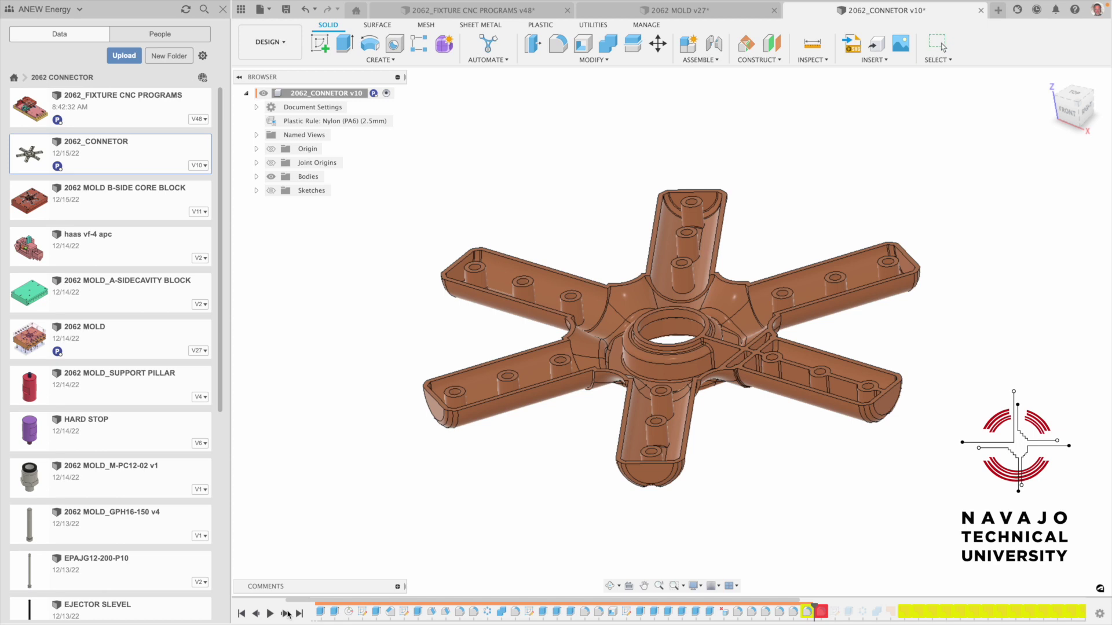
click(286, 614)
click(286, 614)
click(286, 614)
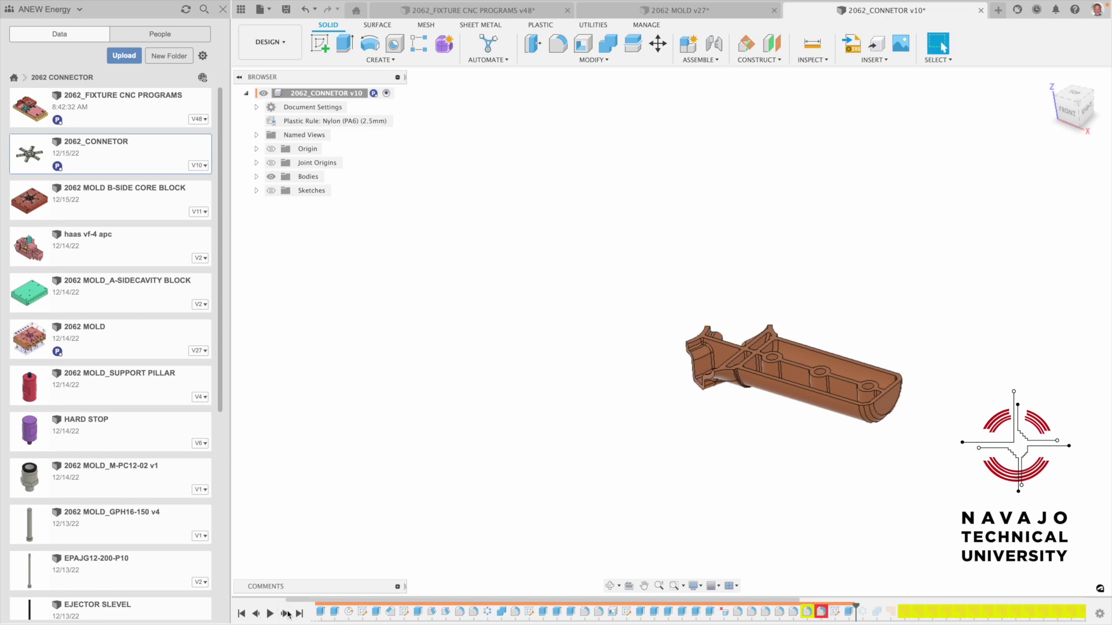
Replay the six-arm pattern and the cap over the central hole, then jump to the history's end.
click(286, 614)
click(286, 614)
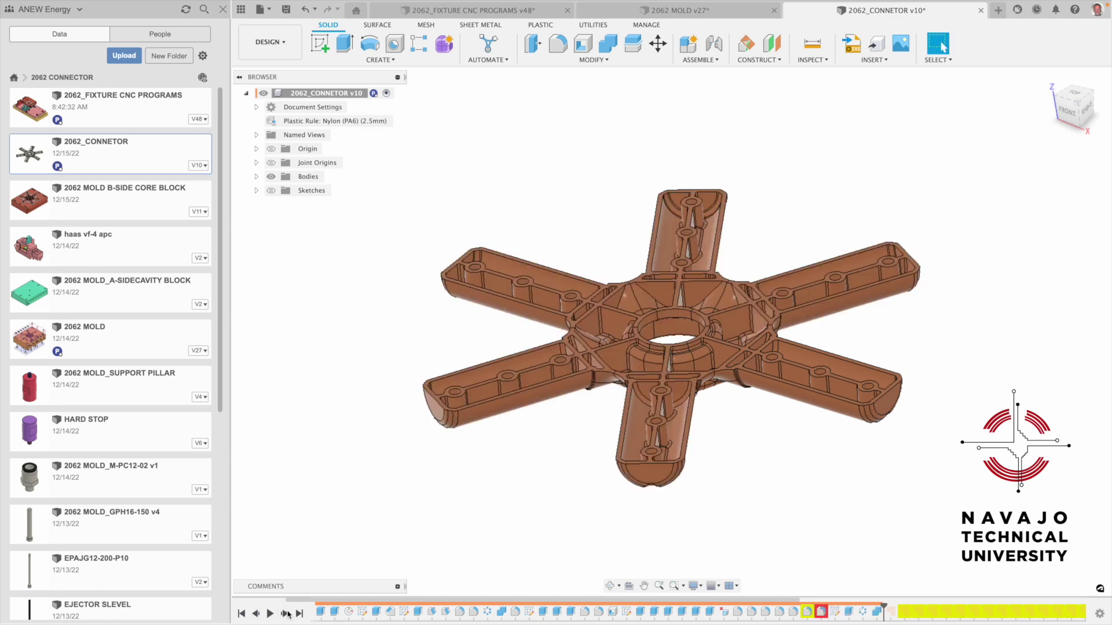
click(286, 614)
click(286, 614)
click(286, 614)
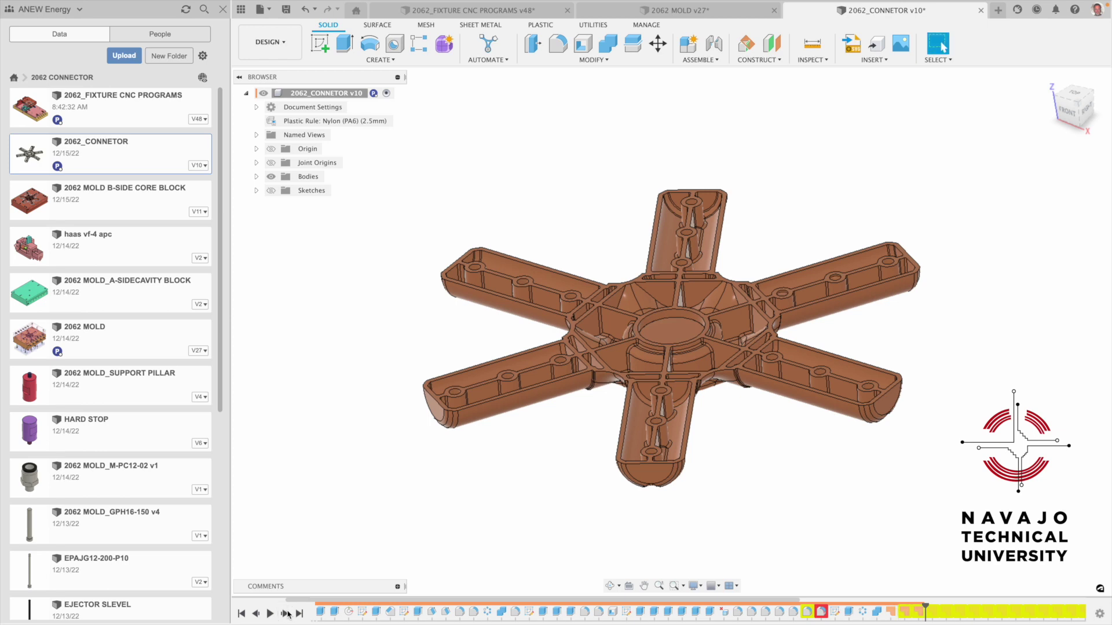
click(299, 613)
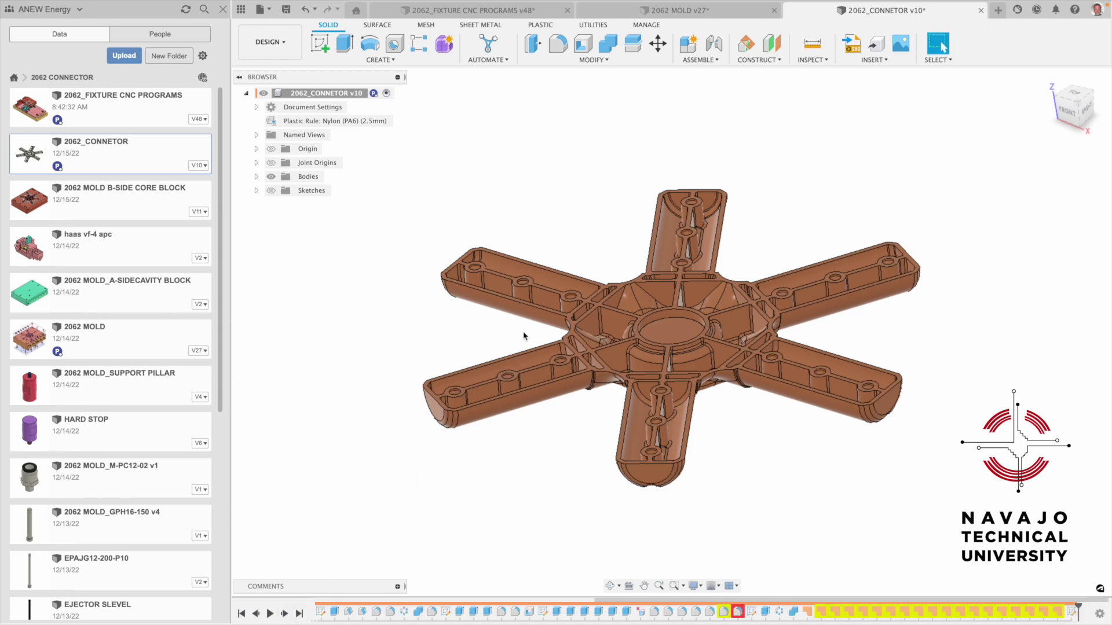
click(611, 585)
Orbit the finished connector to inspect its underside and a low side view.
drag(624, 409, 711, 339)
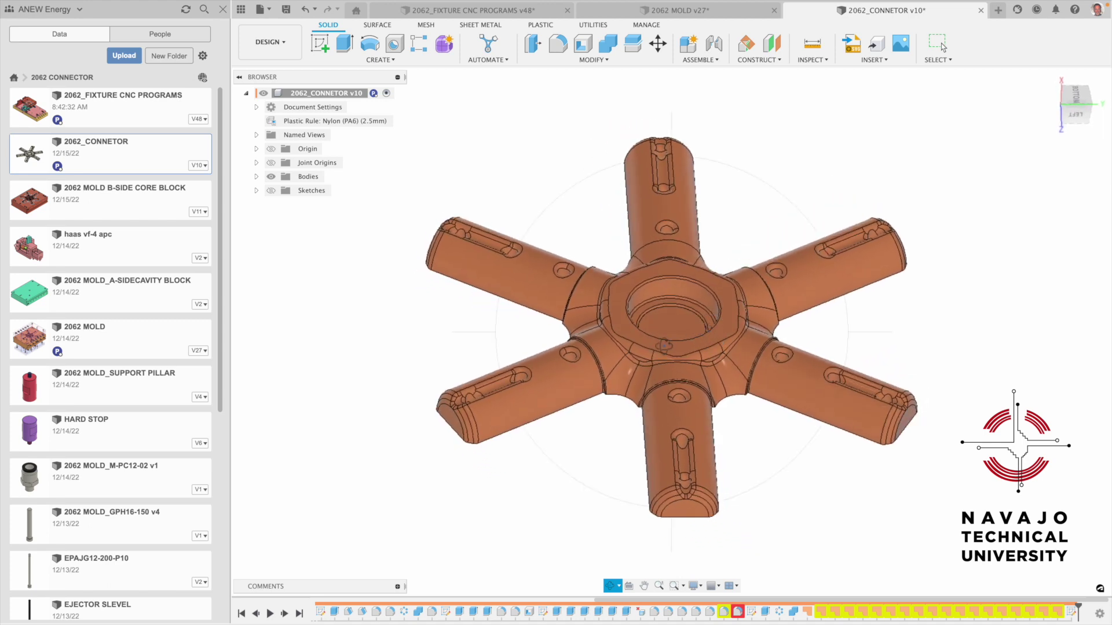
scroll(664, 345, up, 2)
scroll(664, 346, down, 1)
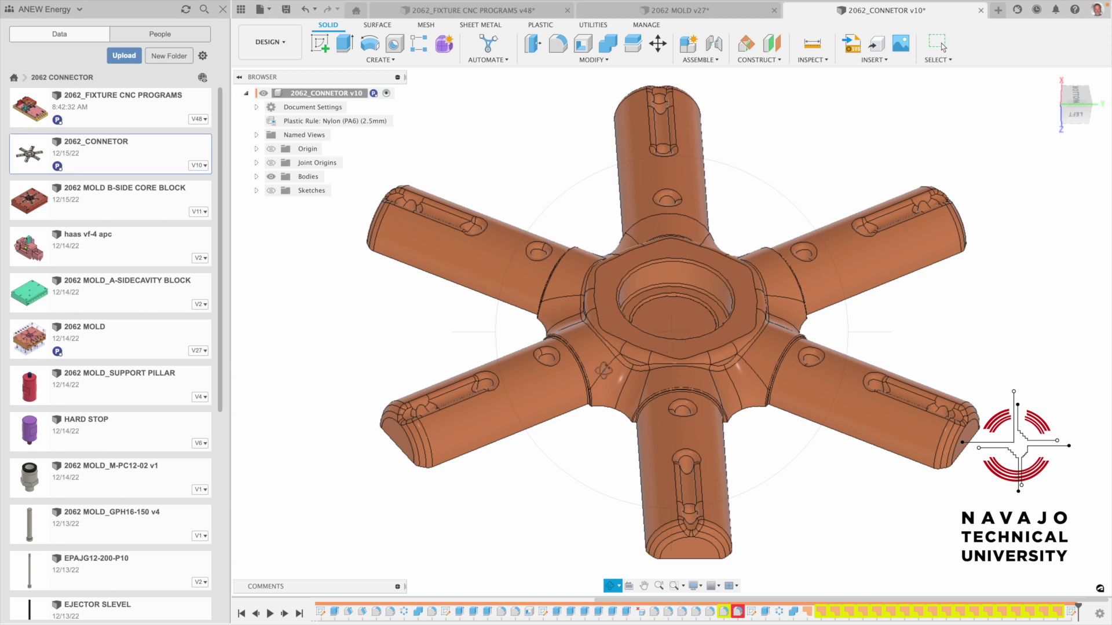
drag(603, 370, 613, 313)
key(Escape)
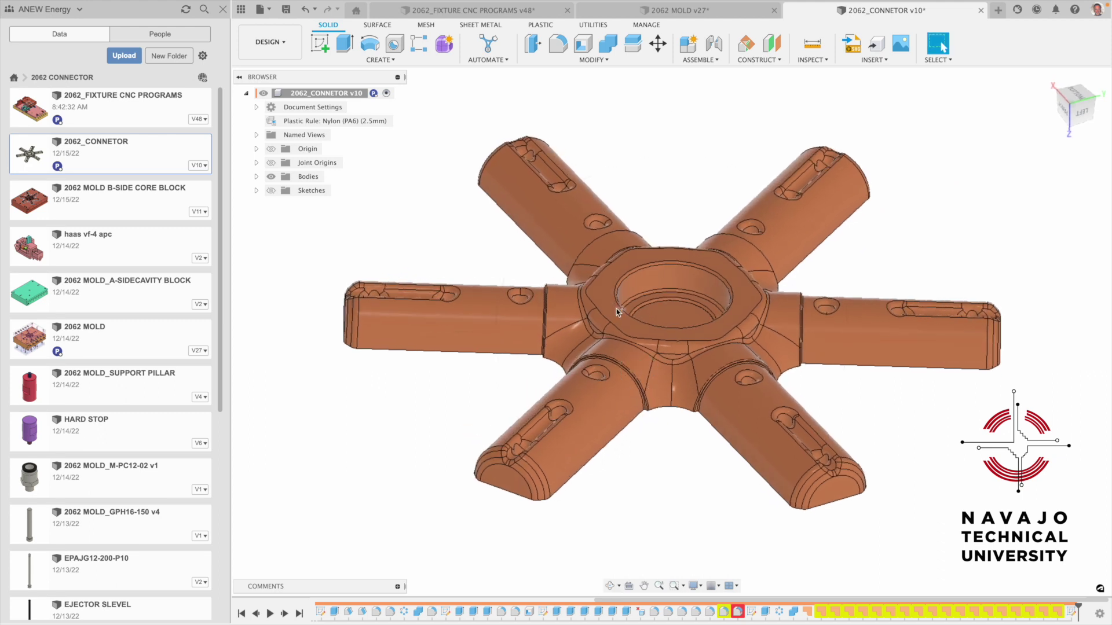
scroll(646, 262, down, 2)
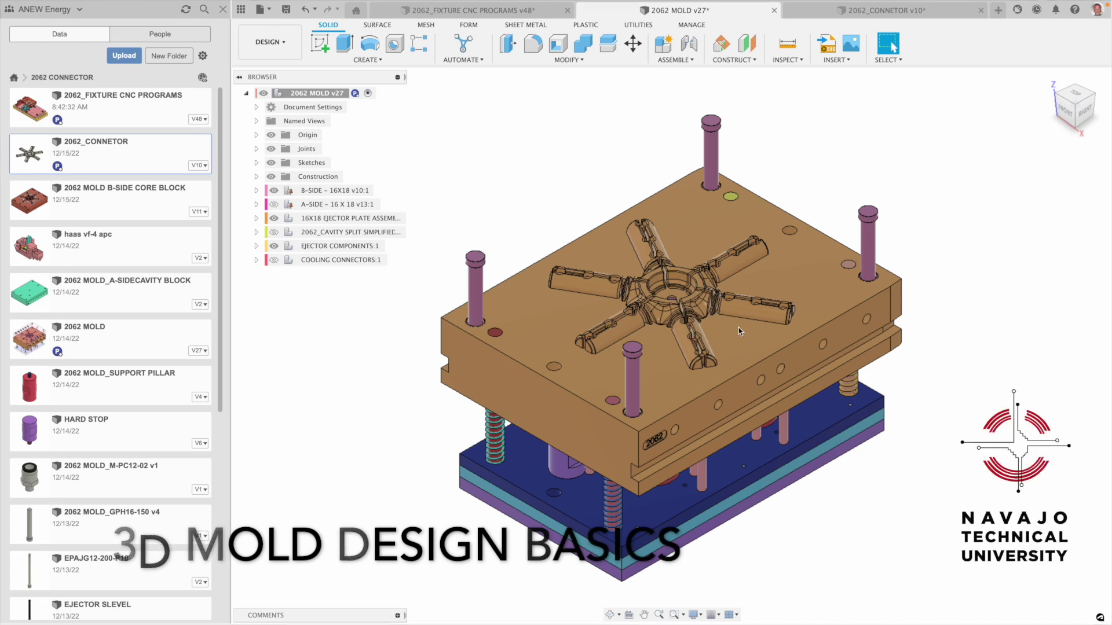
Rotate the mold to check its bottom plate, then to a top-front view of the cavity.
scroll(646, 260, up, 5)
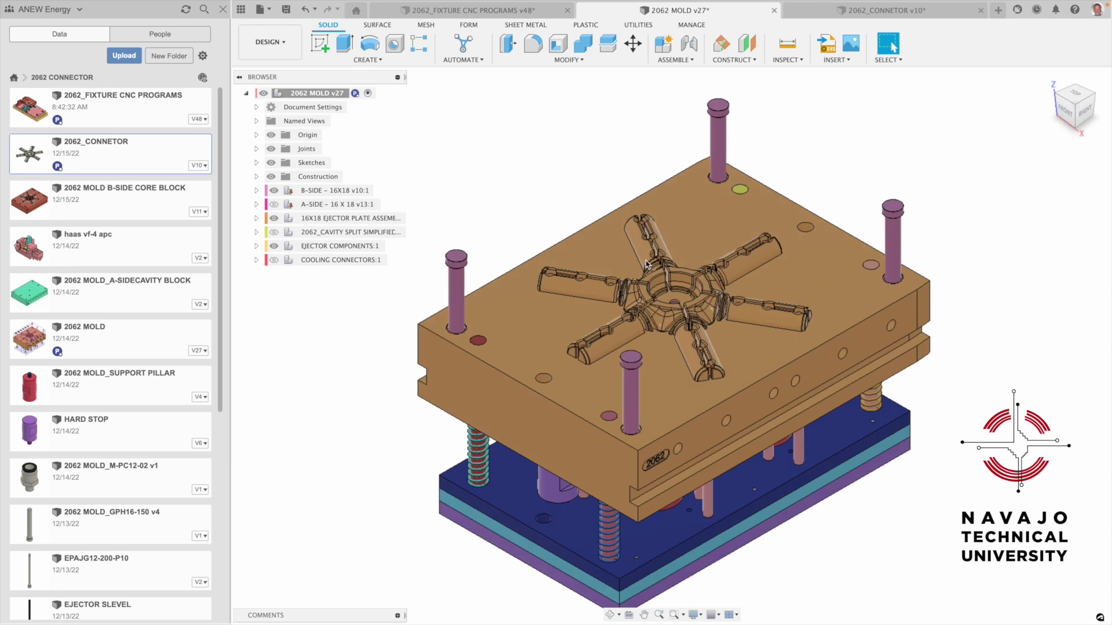
scroll(645, 260, down, 2)
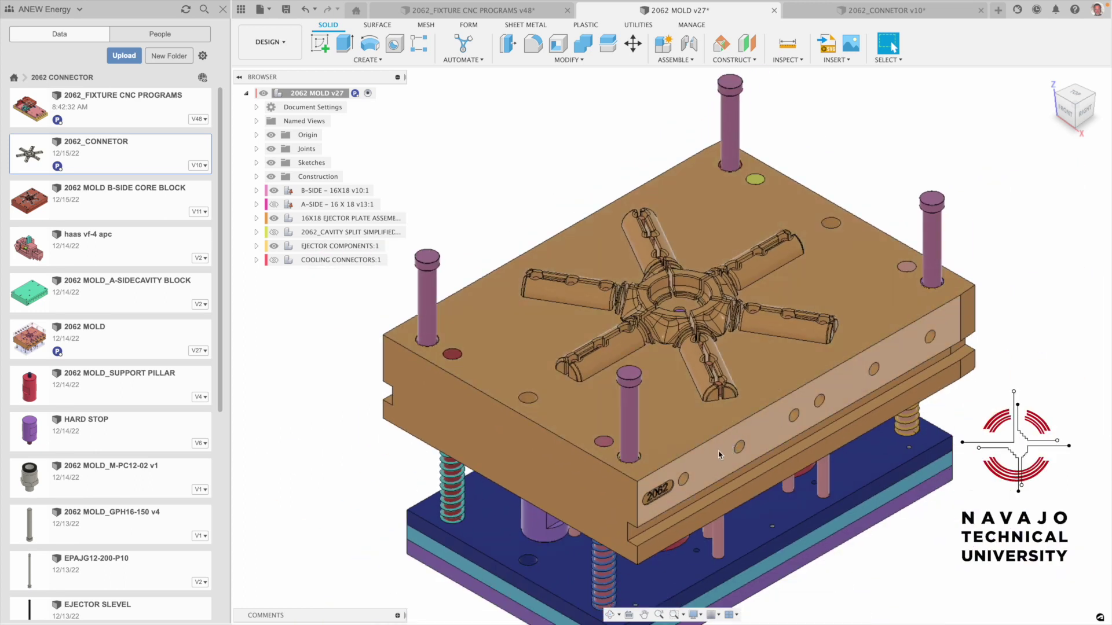
click(611, 615)
drag(648, 429, 683, 292)
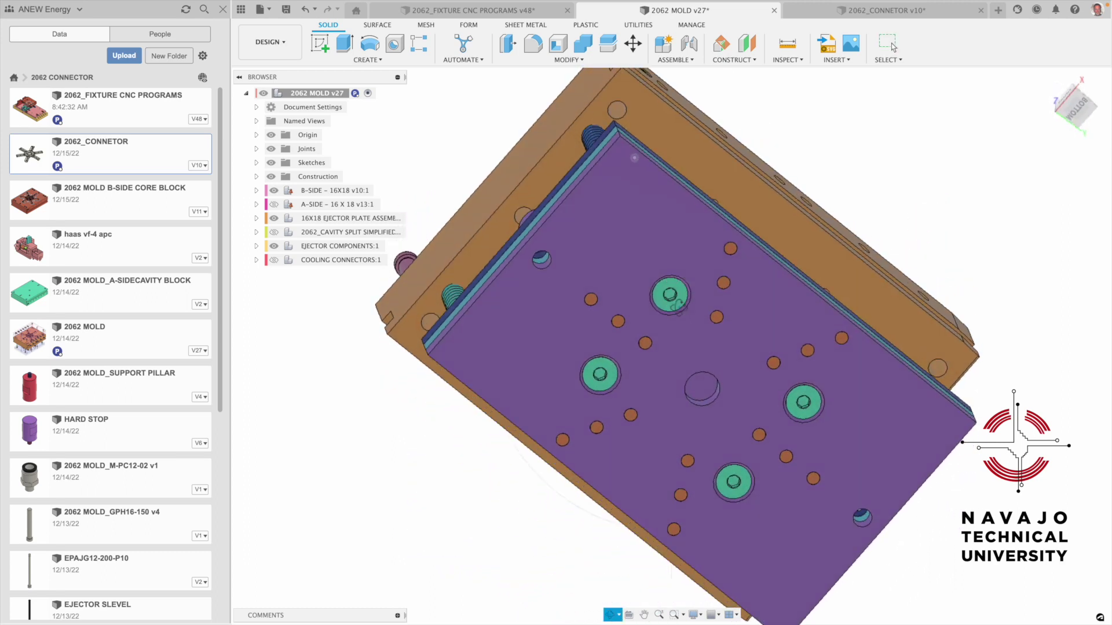
drag(667, 334, 621, 410)
Zoom and orbit down into the lower runner arm for a close-up of the ejector pin.
scroll(624, 405, up, 3)
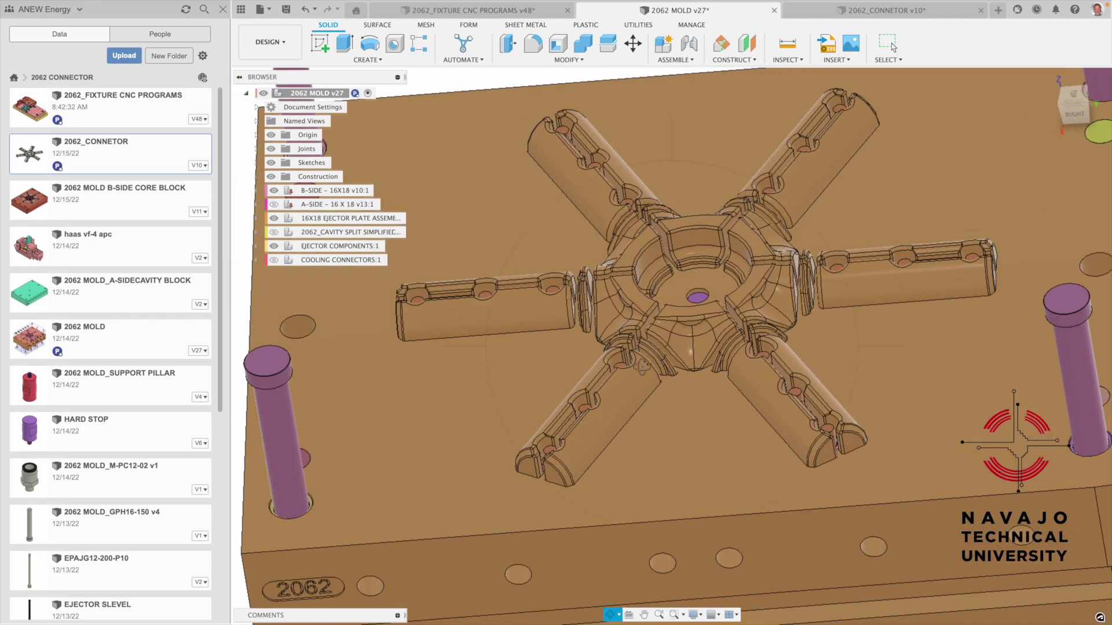
drag(598, 348, 606, 364)
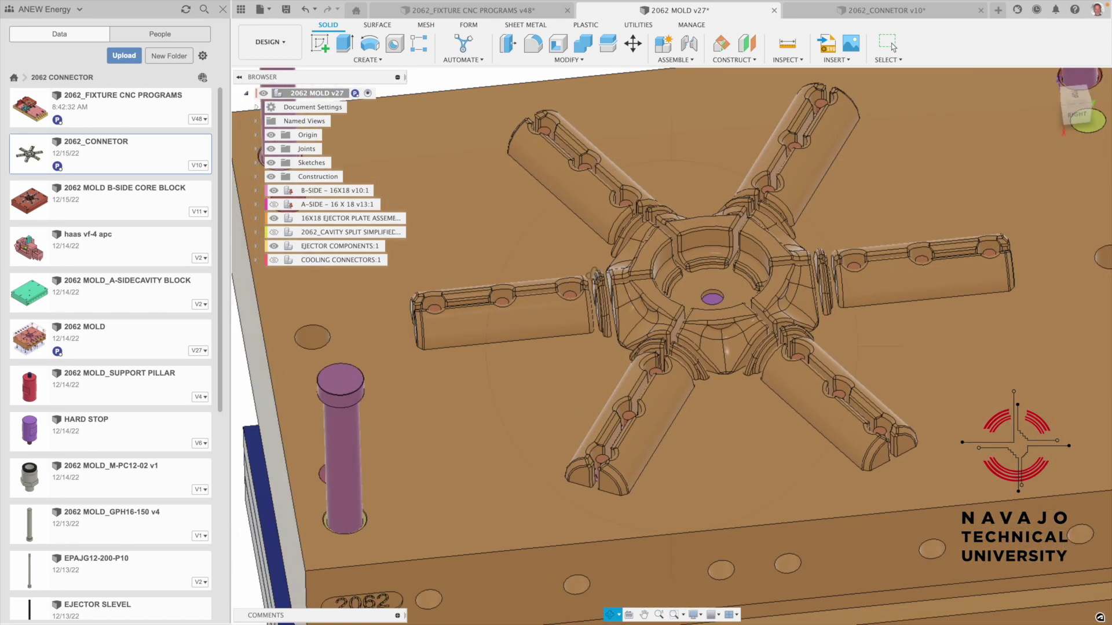
drag(699, 285, 678, 303)
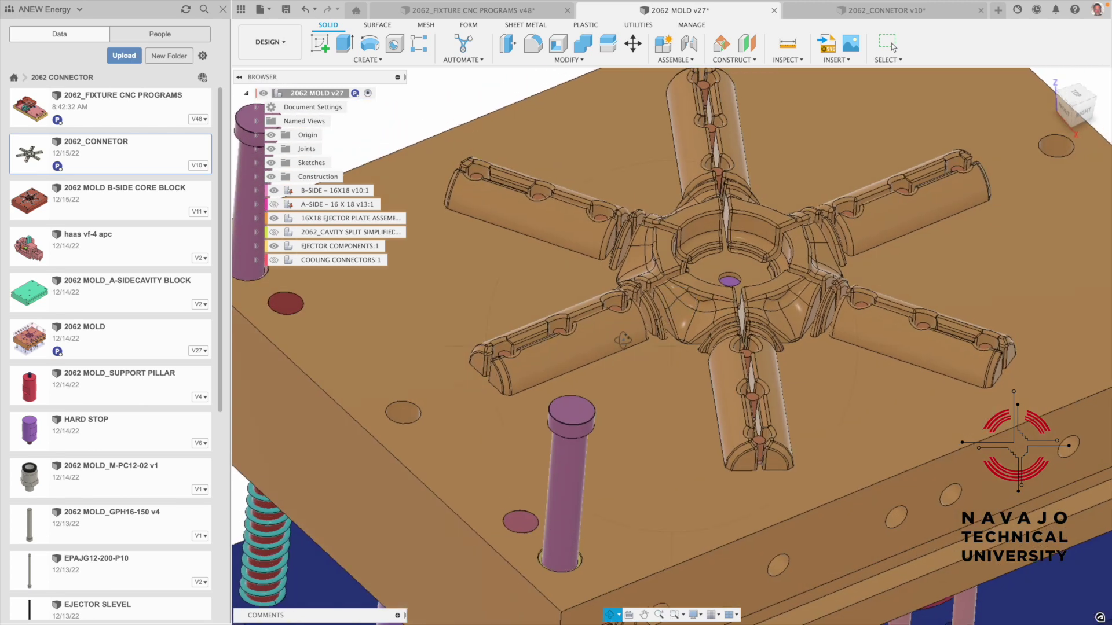
scroll(753, 390, up, 3)
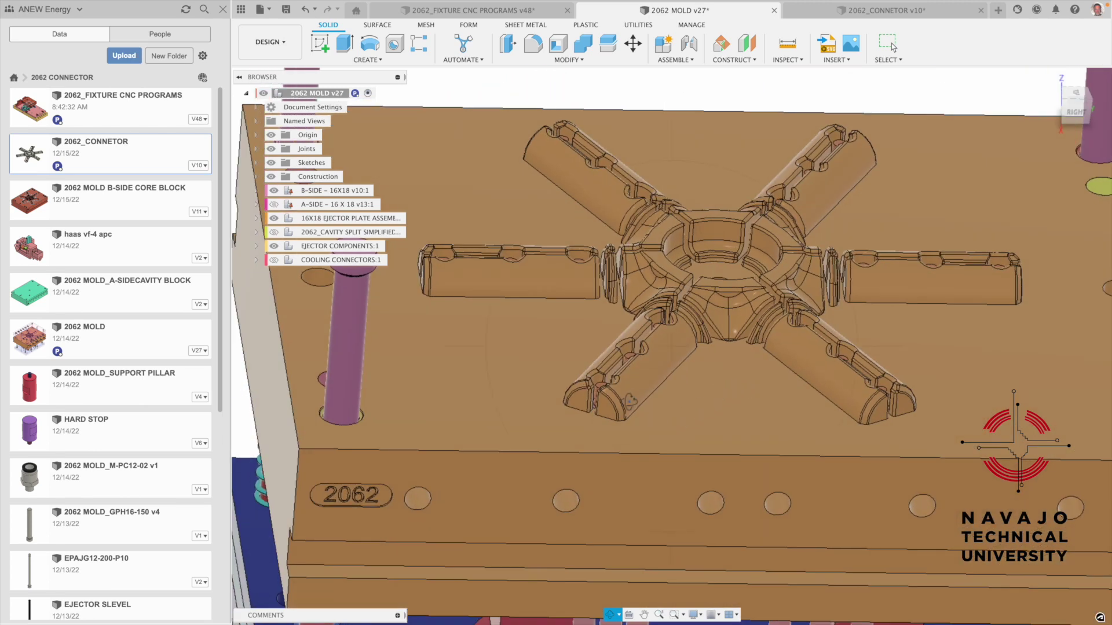
drag(753, 389, 756, 429)
scroll(756, 482, up, 6)
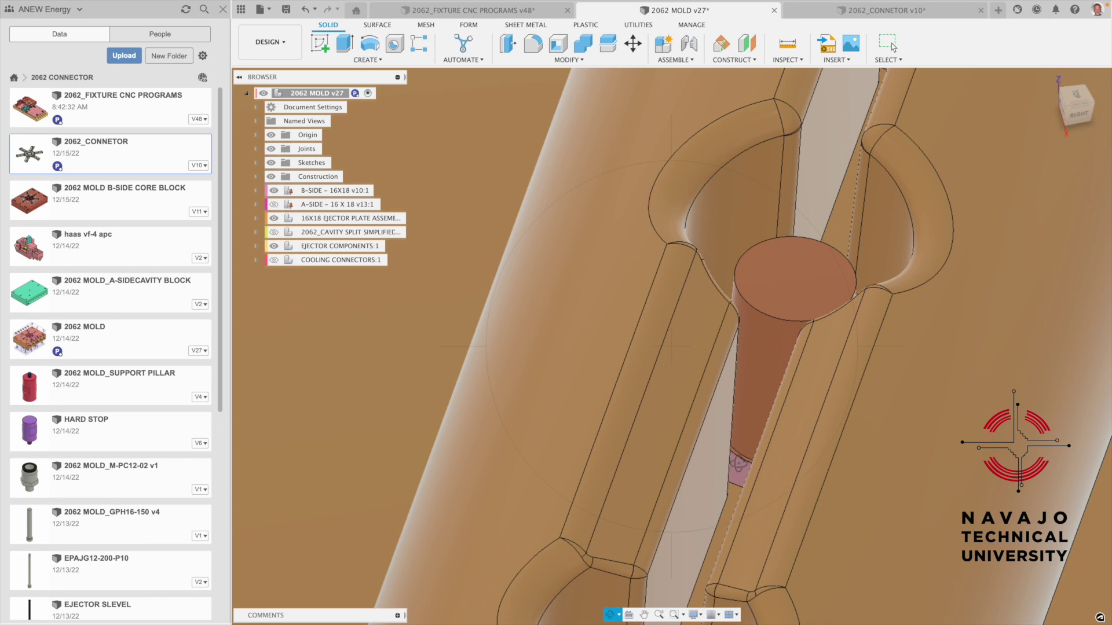
Select the ejector pin face in the runner and zoom back out.
key(Escape)
click(739, 469)
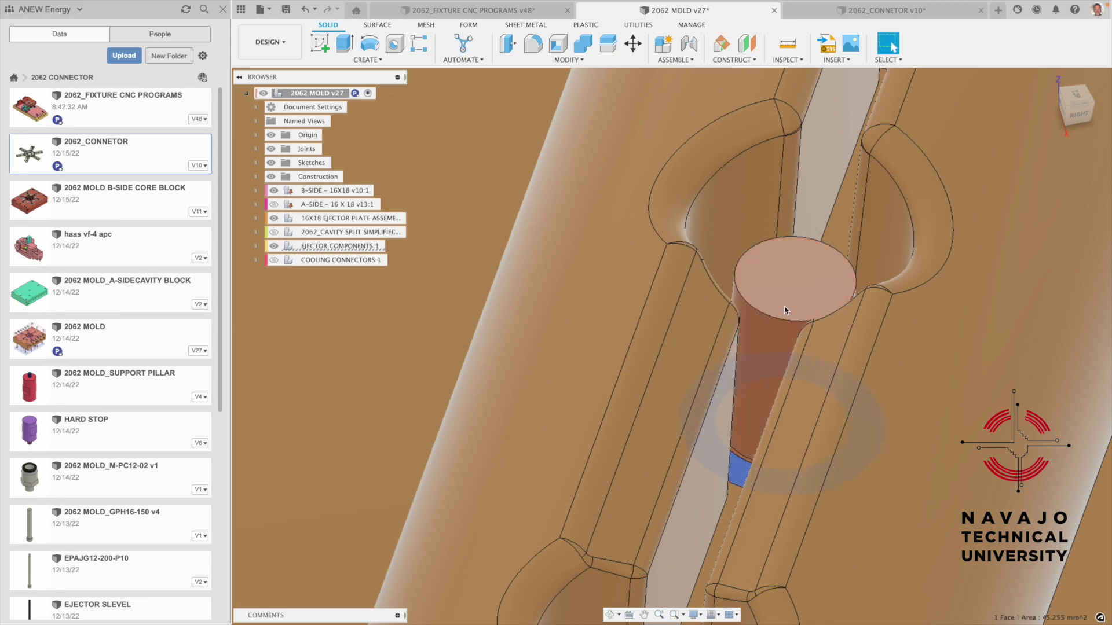
scroll(785, 311, down, 2)
scroll(786, 310, down, 2)
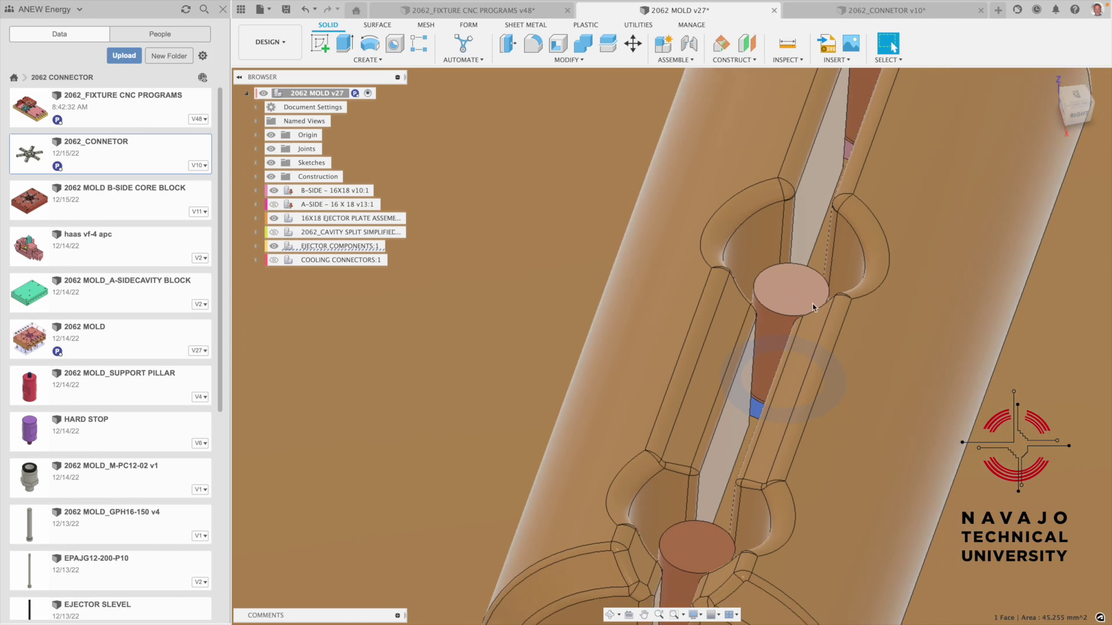
scroll(798, 279, down, 3)
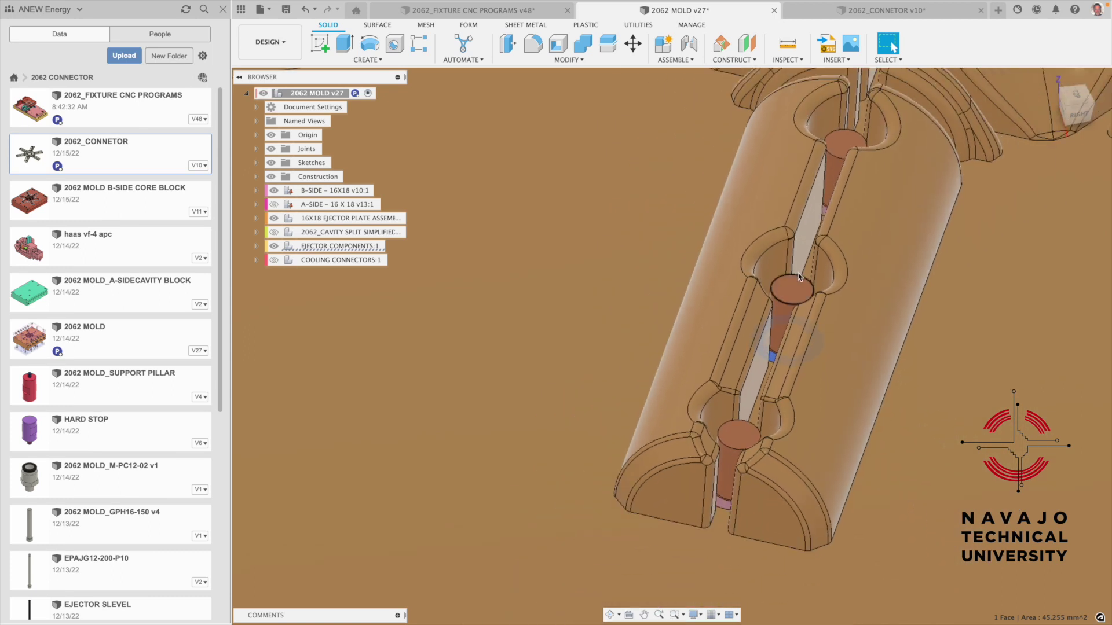
scroll(798, 278, down, 5)
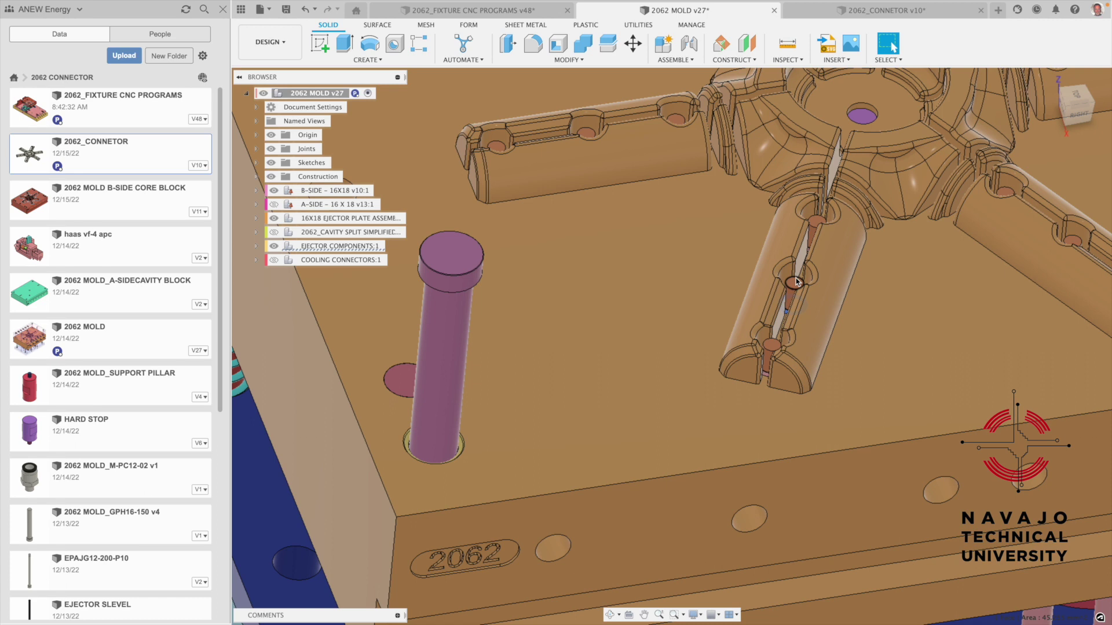
Hide Body51 in the 2062_CONNETOR v10 design's bodies list.
click(875, 10)
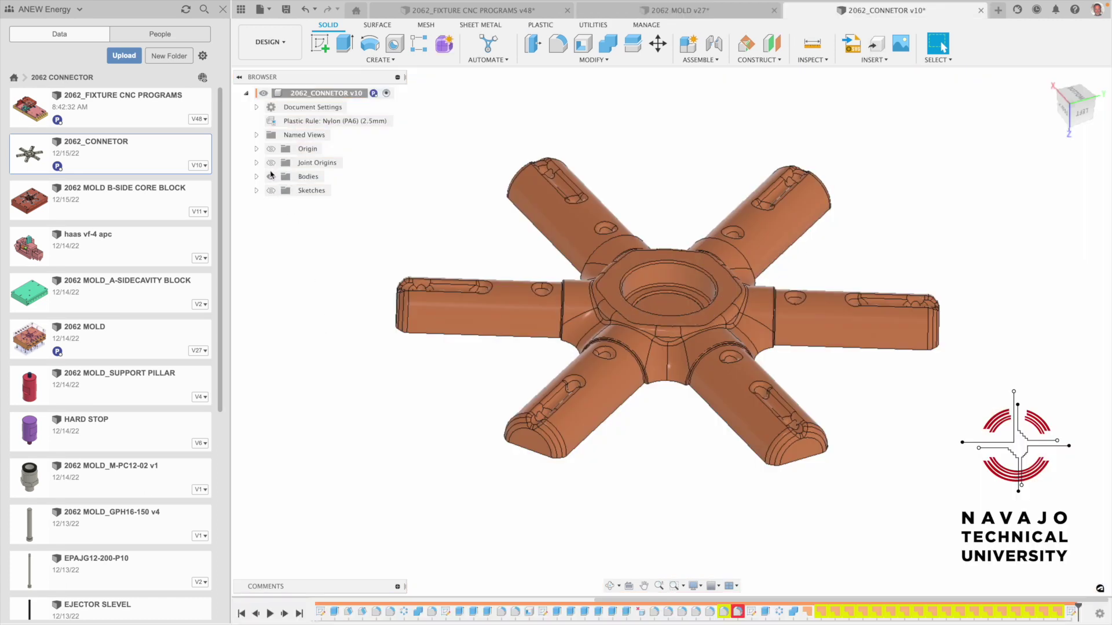
click(257, 177)
click(282, 206)
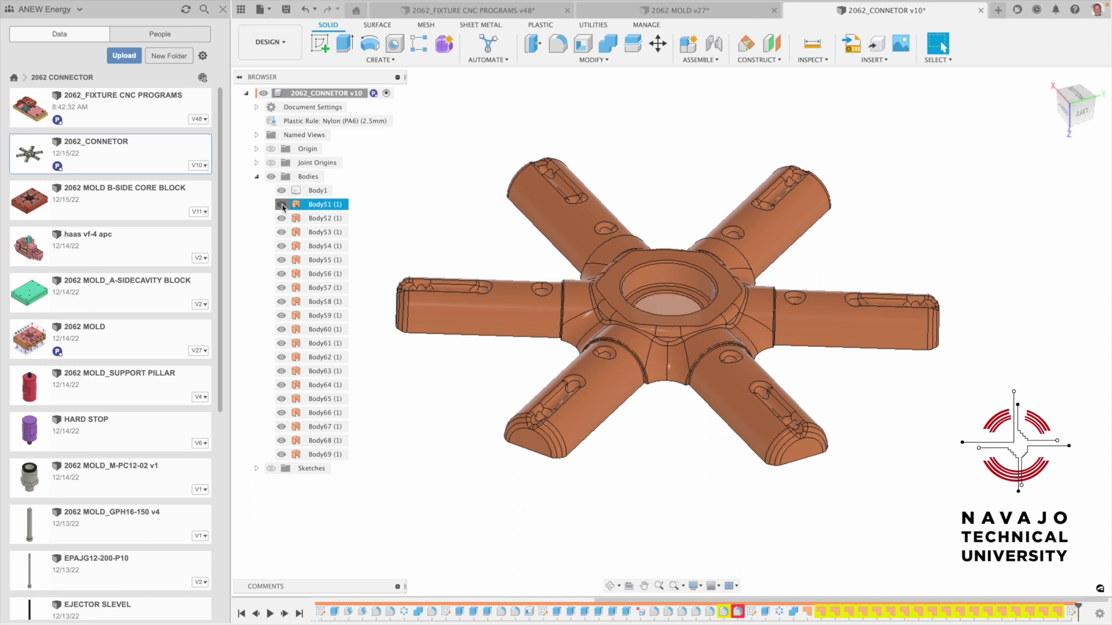
click(281, 205)
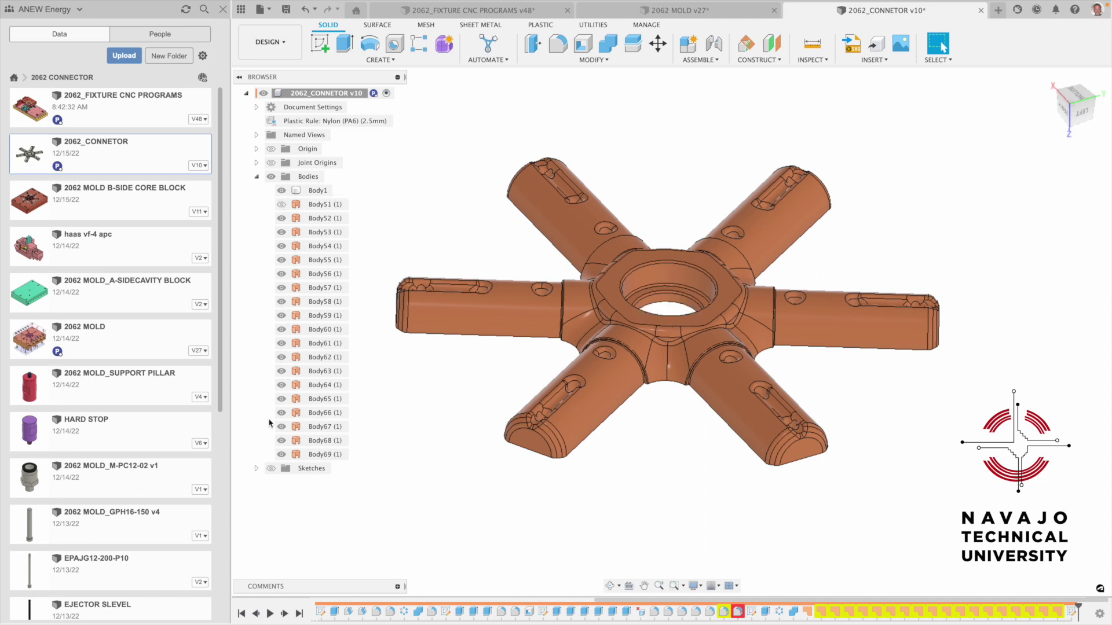
Hide Body69, Body52, Body53 and Body54 in the connector.
click(282, 455)
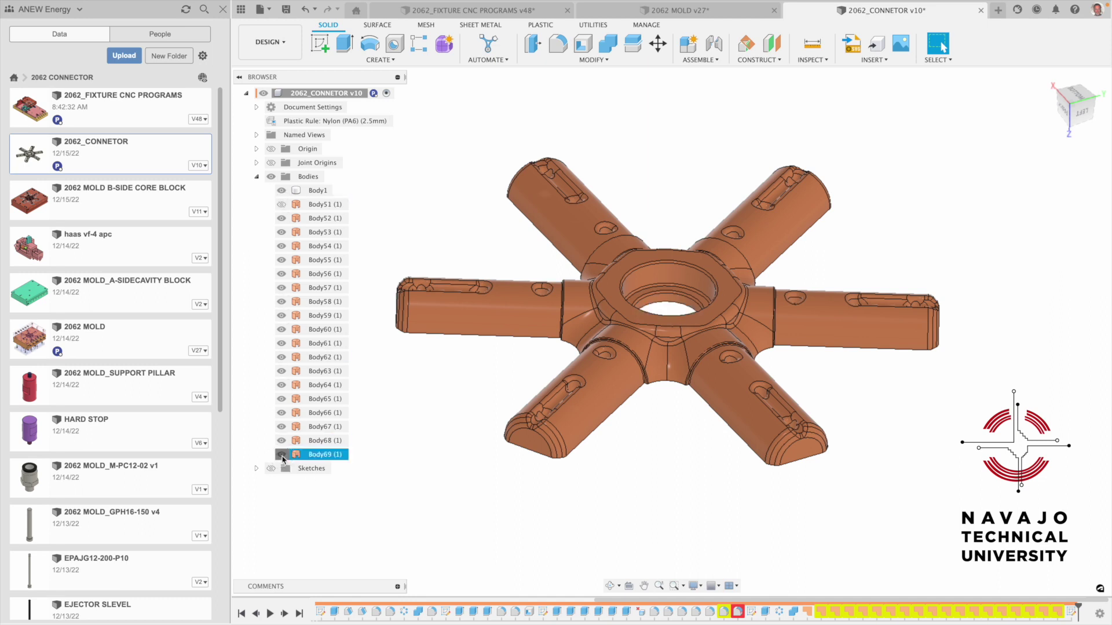
click(294, 219)
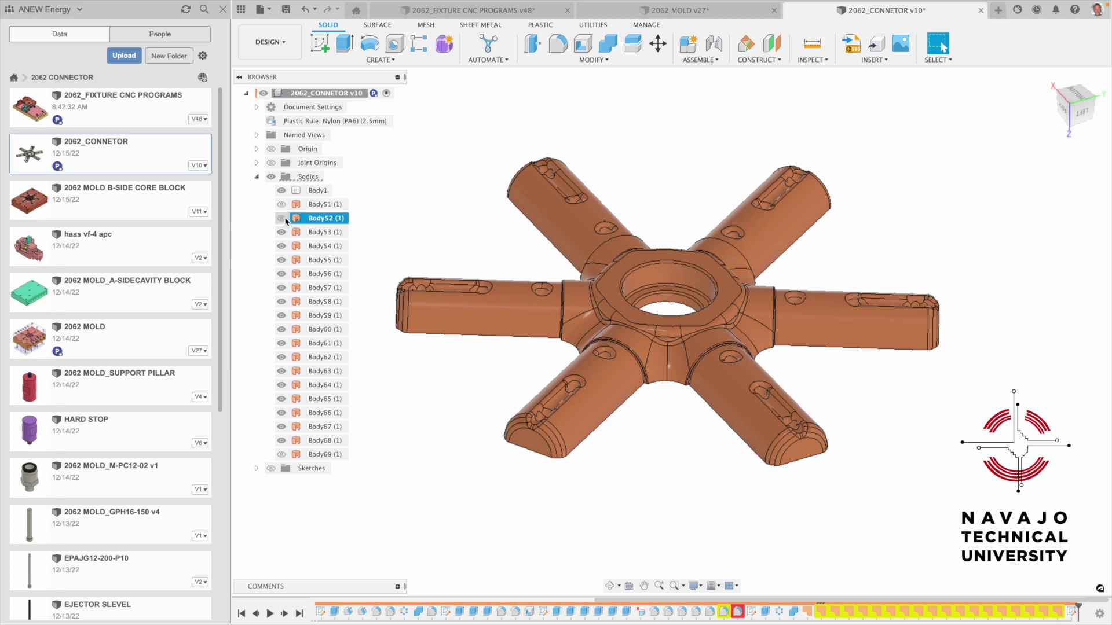
click(281, 219)
click(281, 233)
click(281, 246)
Inspect the ribbed underside, select the rib face by the hole, and return to 2062 MOLD.
drag(666, 429, 665, 484)
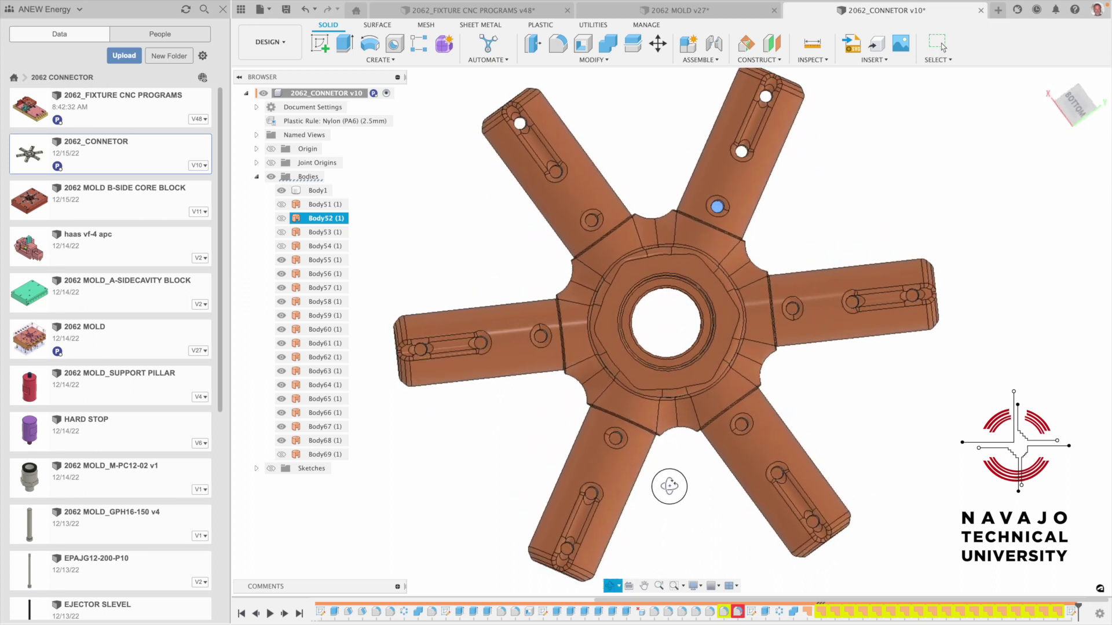
scroll(714, 205, up, 5)
mouse_move(716, 208)
mouse_down()
mouse_move(856, 268)
mouse_move(742, 215)
mouse_move(724, 221)
mouse_up()
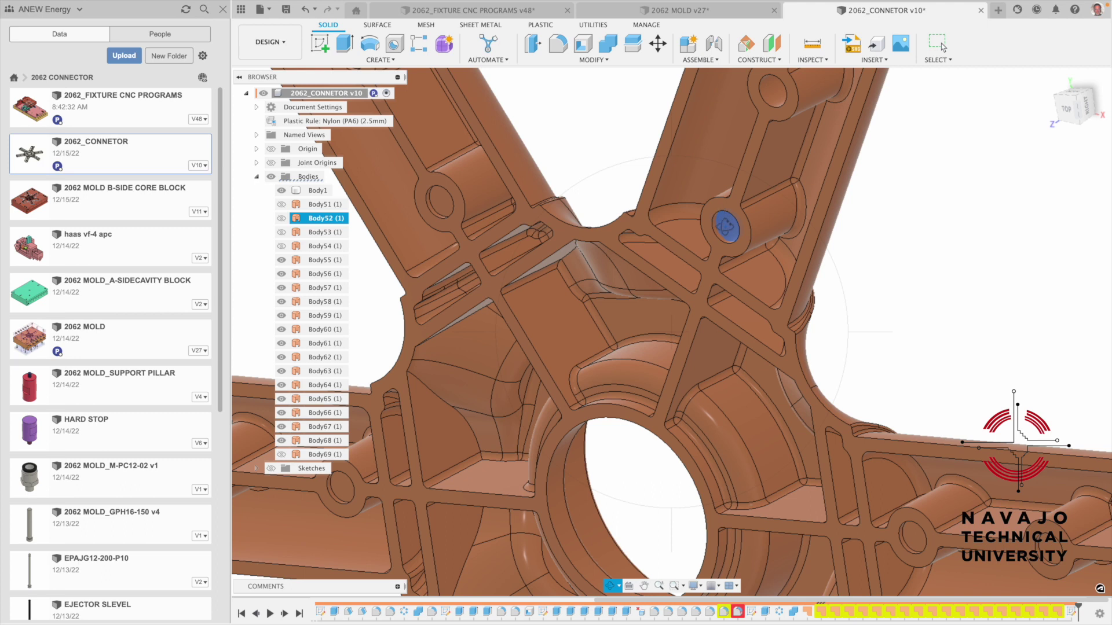
scroll(719, 229, up, 3)
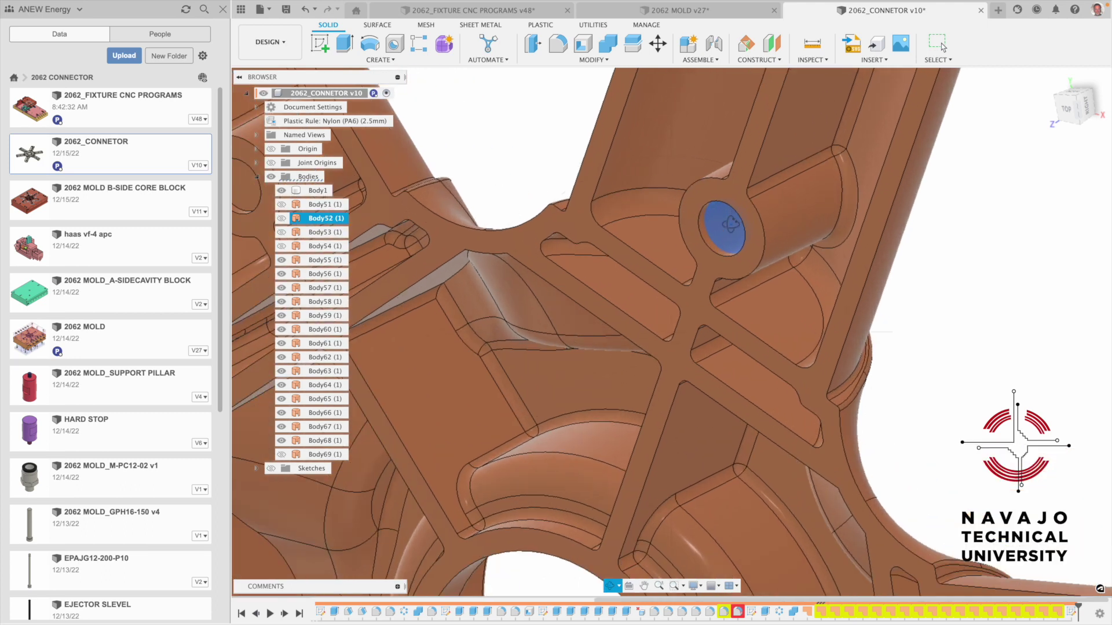
key(Escape)
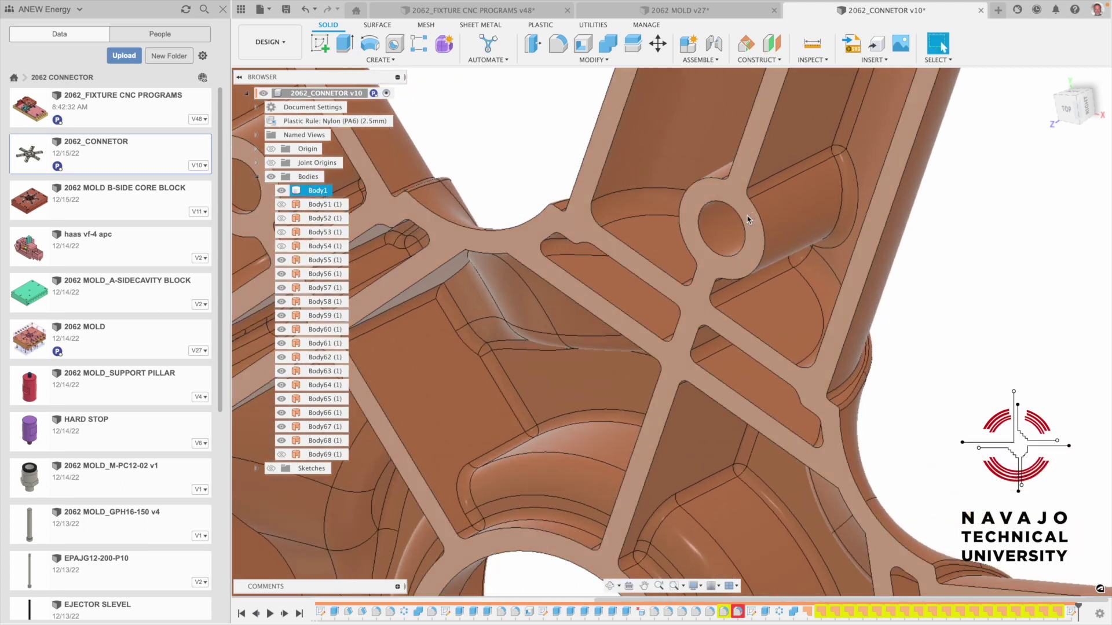
click(721, 200)
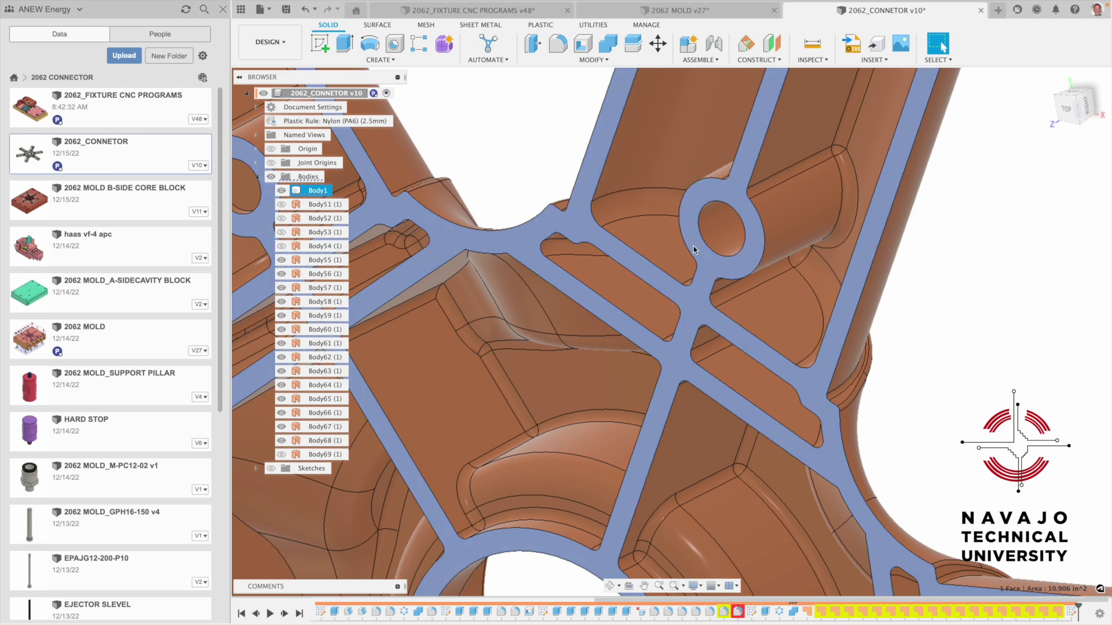
scroll(751, 255, down, 10)
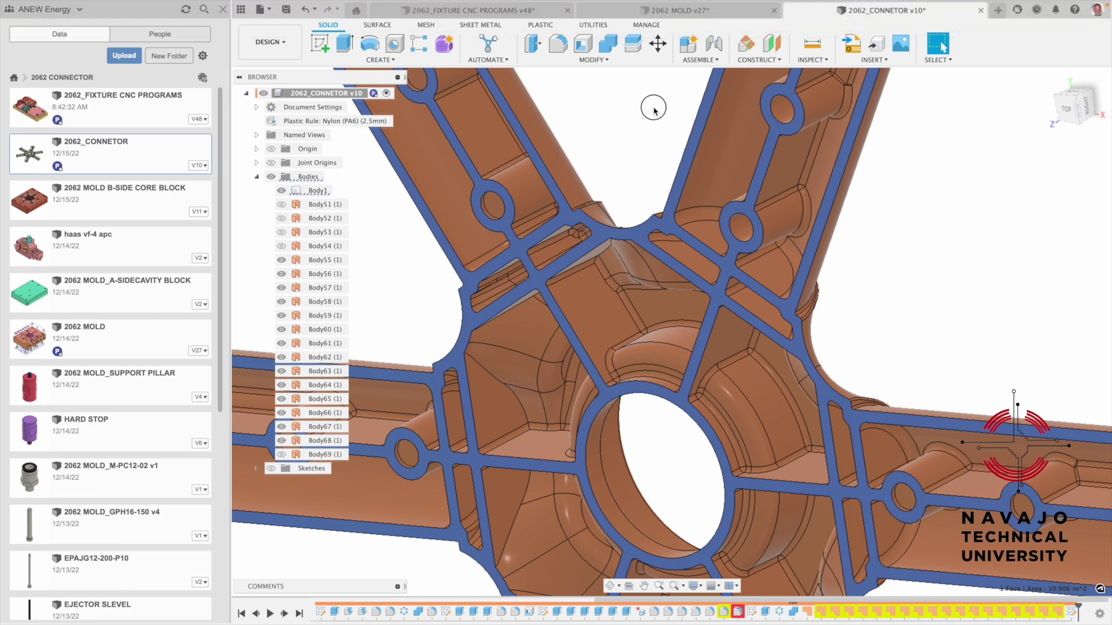
click(694, 12)
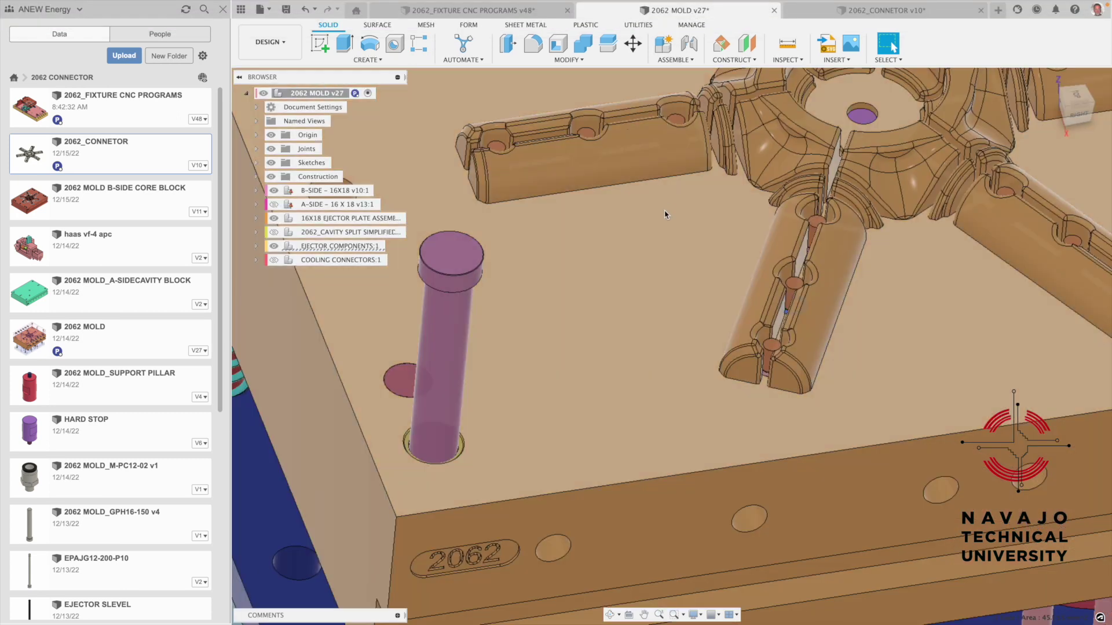
Zoom out to the full assembly, view it from the RIGHT side, and select the plate's front face.
scroll(694, 341, down, 10)
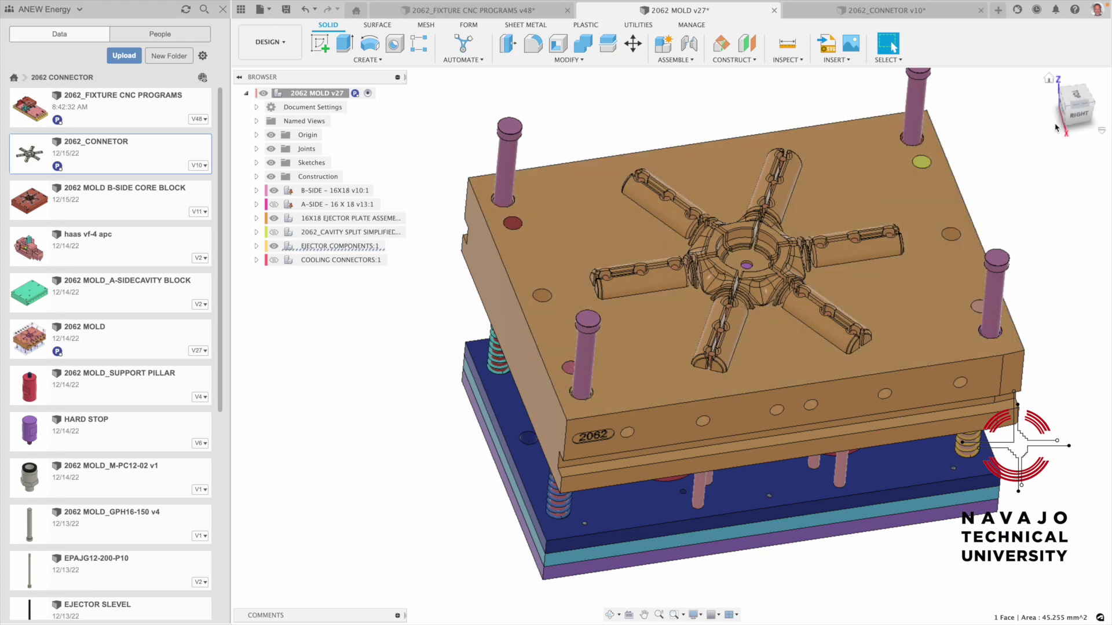
click(1074, 119)
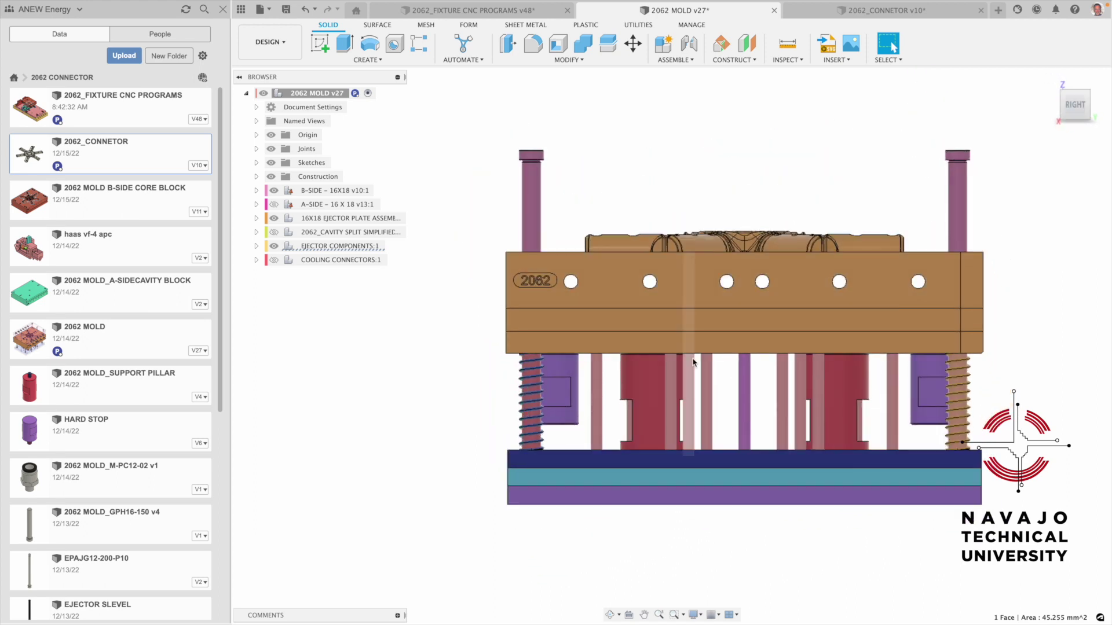
scroll(723, 409, up, 3)
scroll(734, 445, down, 1)
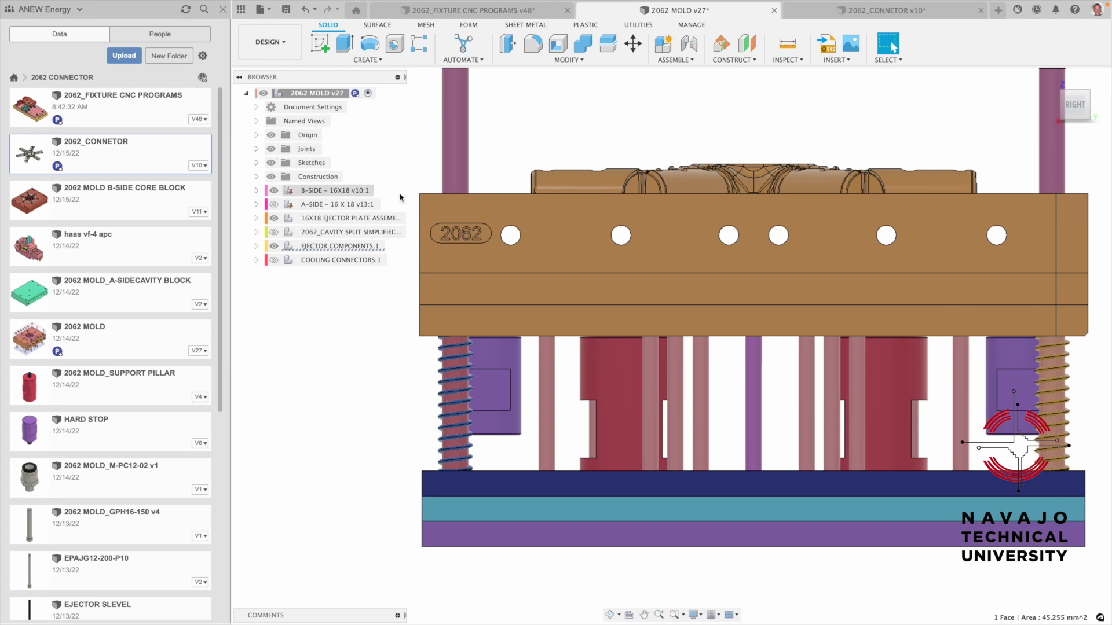
click(579, 245)
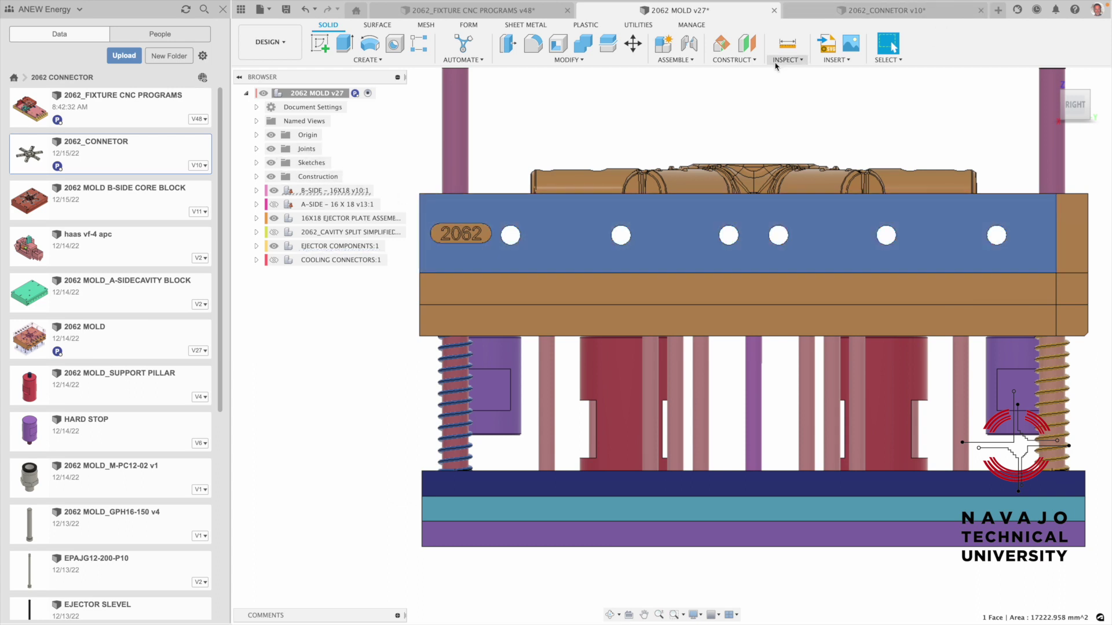
Create a section analysis through the plate face at -95.676 mm and view it from the right.
click(797, 61)
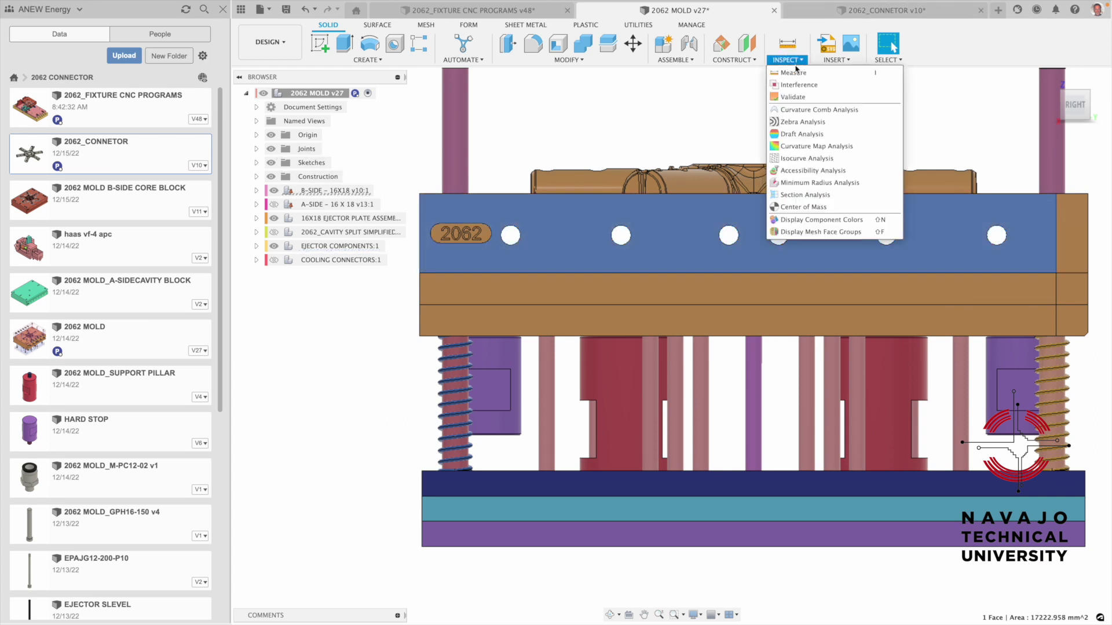
click(811, 196)
scroll(814, 195, down, 5)
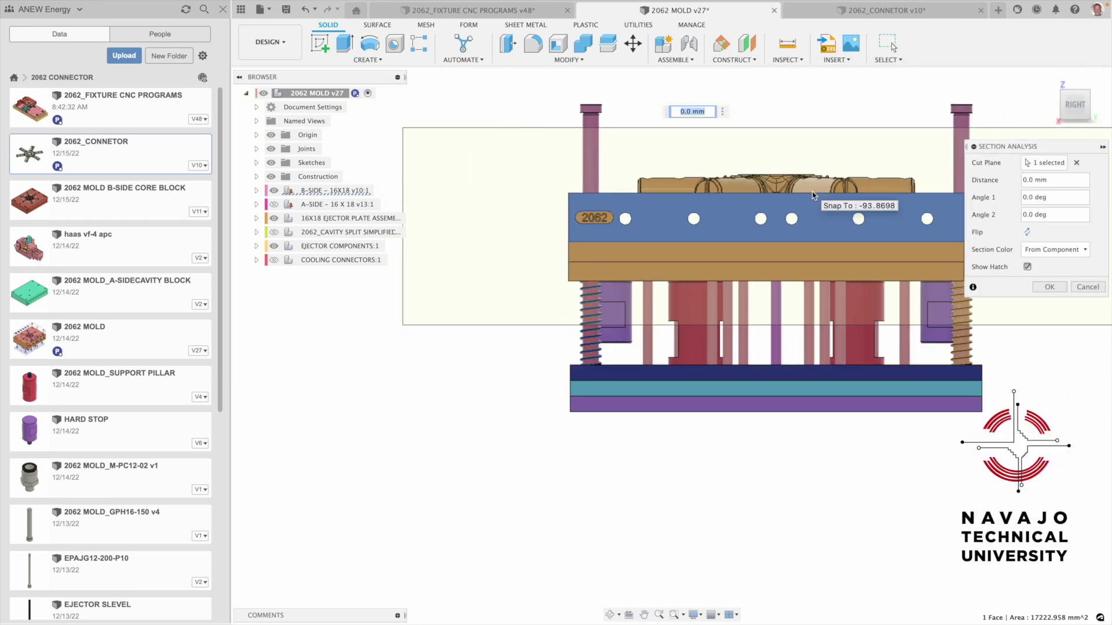
click(1048, 79)
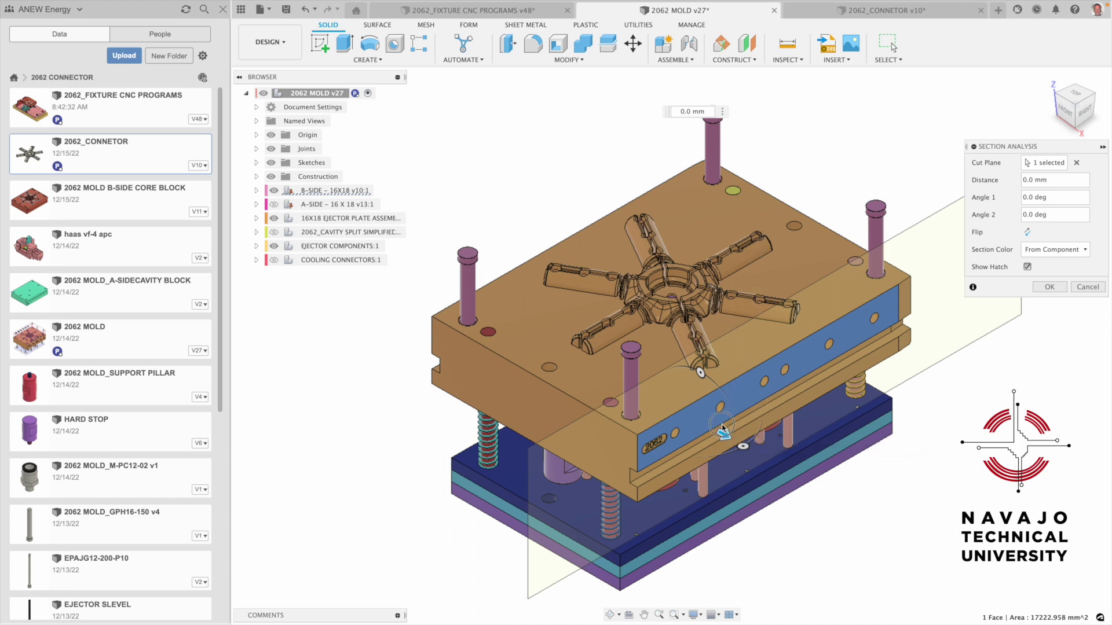
drag(724, 435, 712, 419)
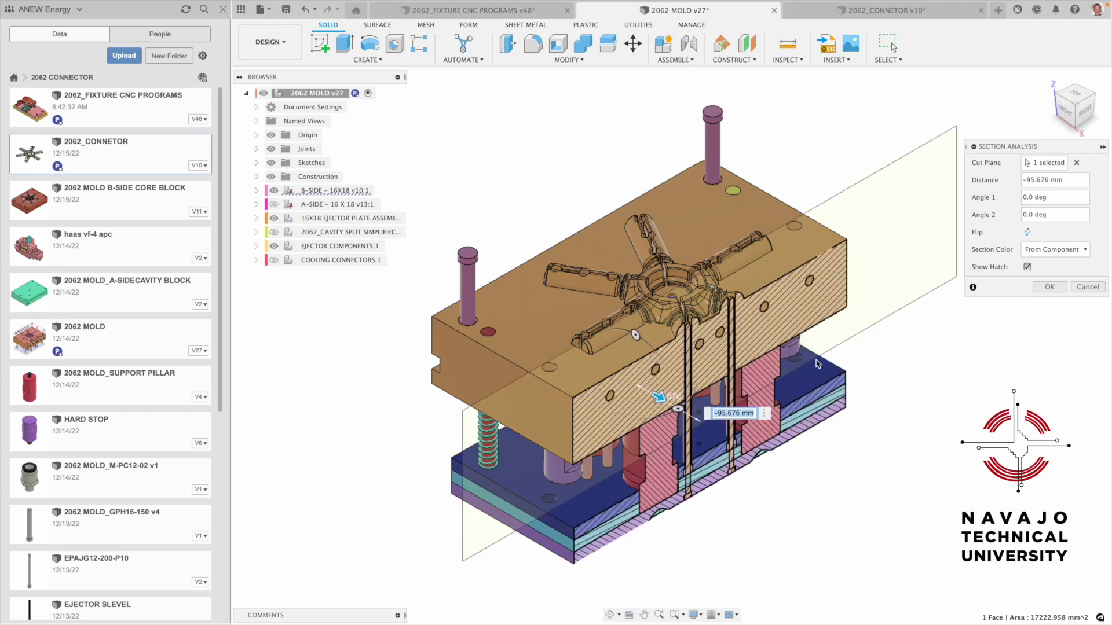
click(1082, 111)
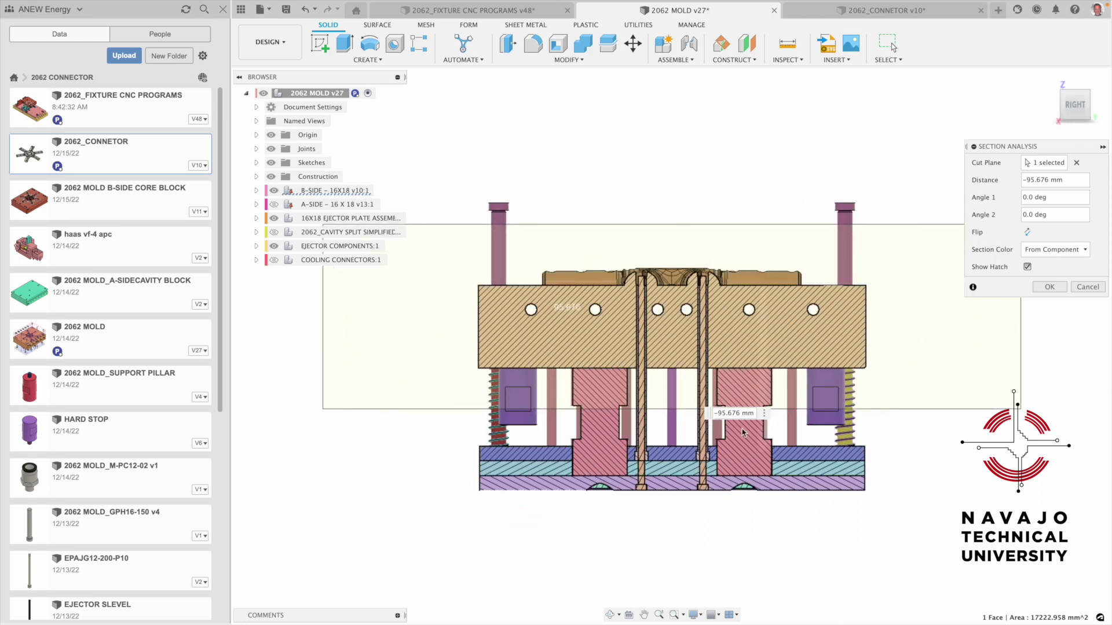
Zoom and pan around the hatched cavity cross-section, then end the section analysis.
scroll(710, 491, up, 5)
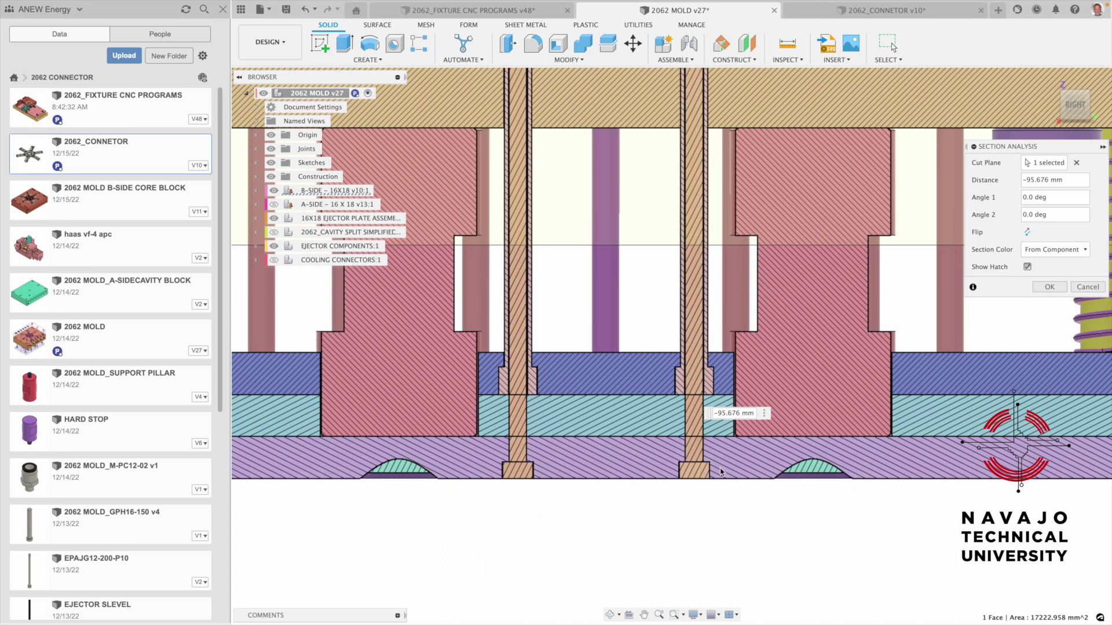
scroll(786, 328, down, 2)
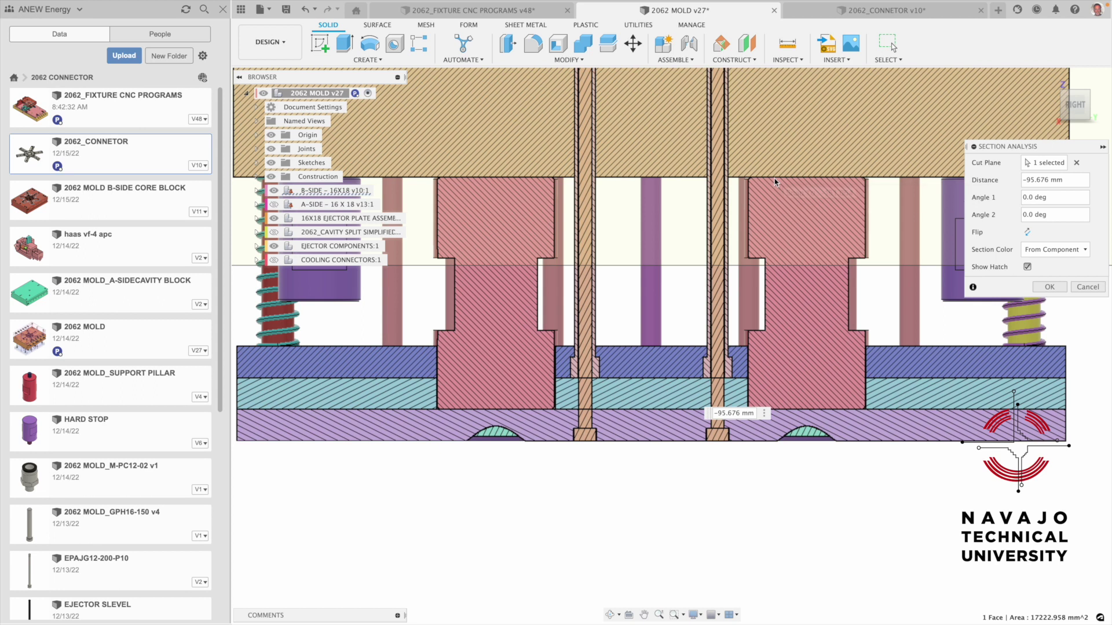
scroll(771, 157, down, 3)
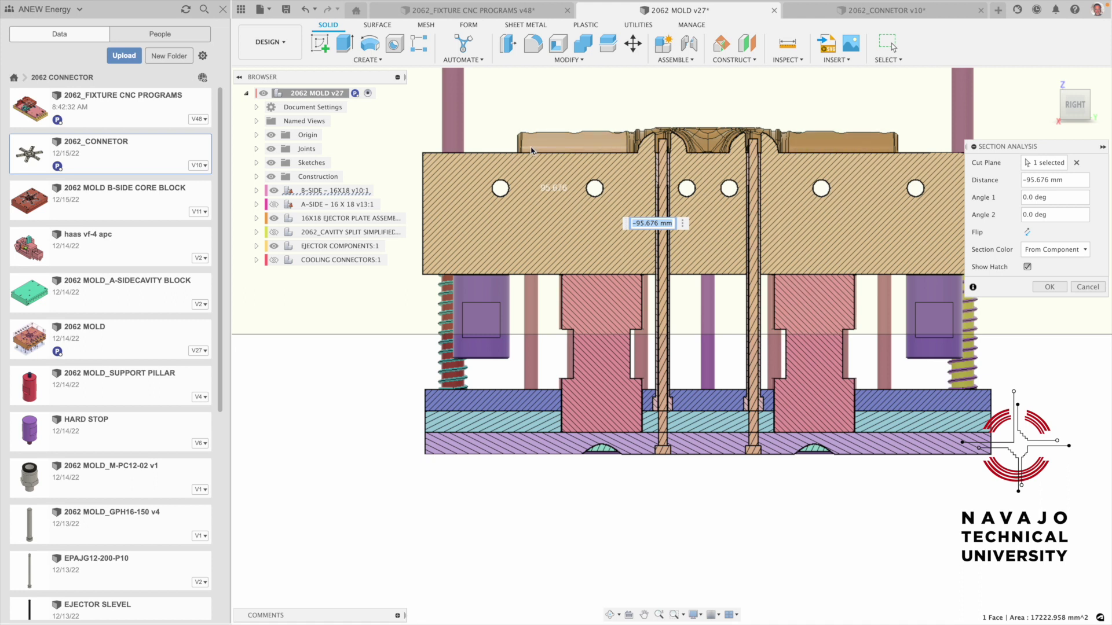
scroll(733, 149, down, 1)
scroll(733, 149, up, 2)
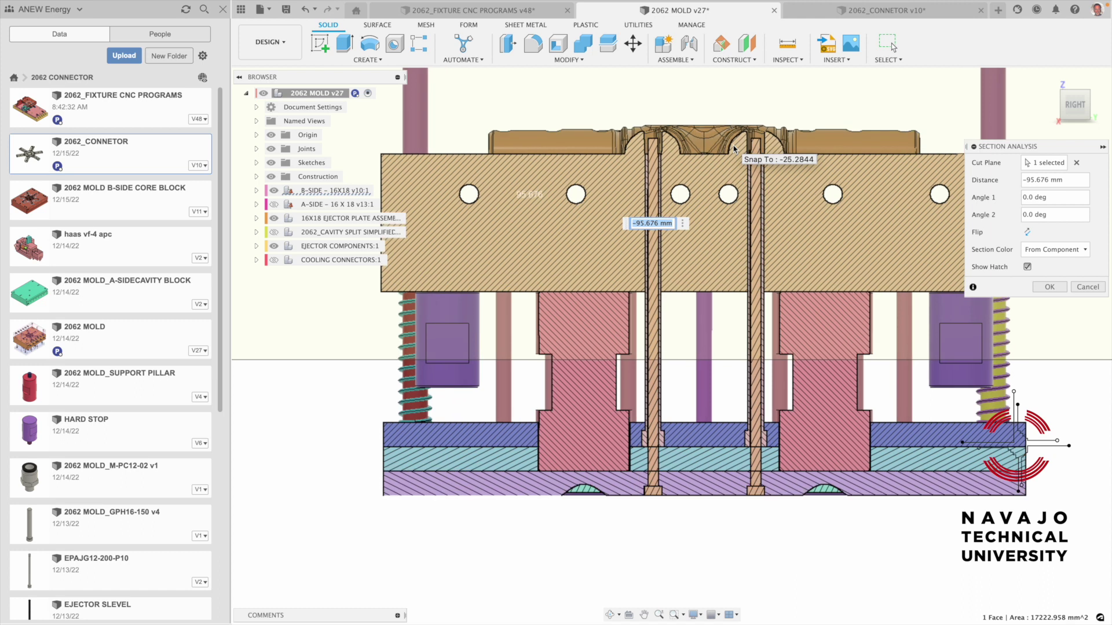
scroll(741, 152, up, 5)
scroll(767, 171, up, 2)
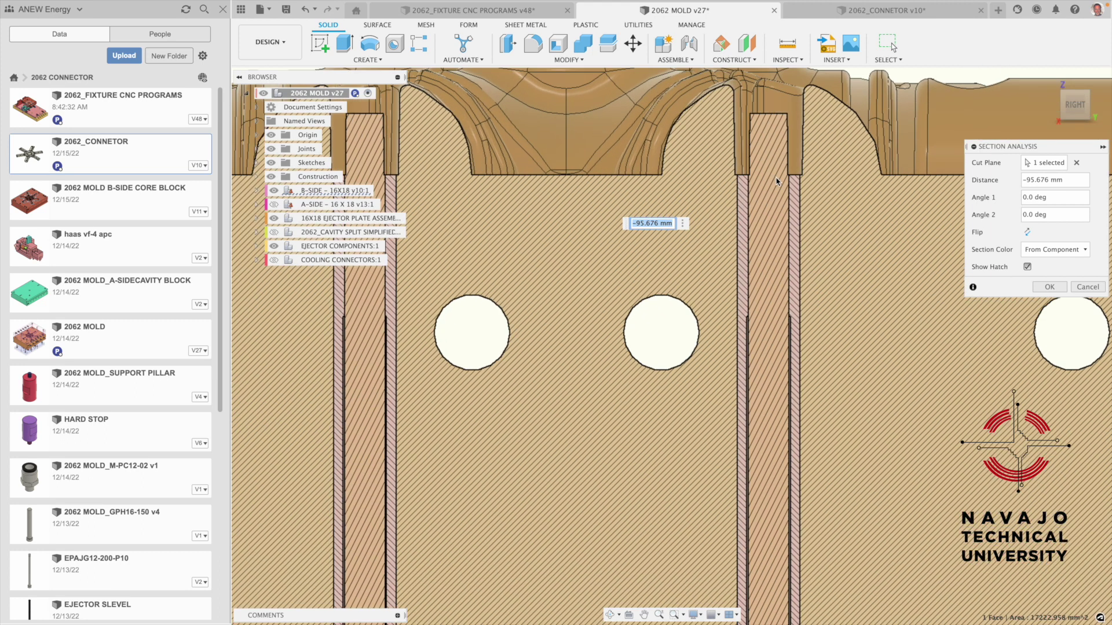
scroll(777, 179, up, 2)
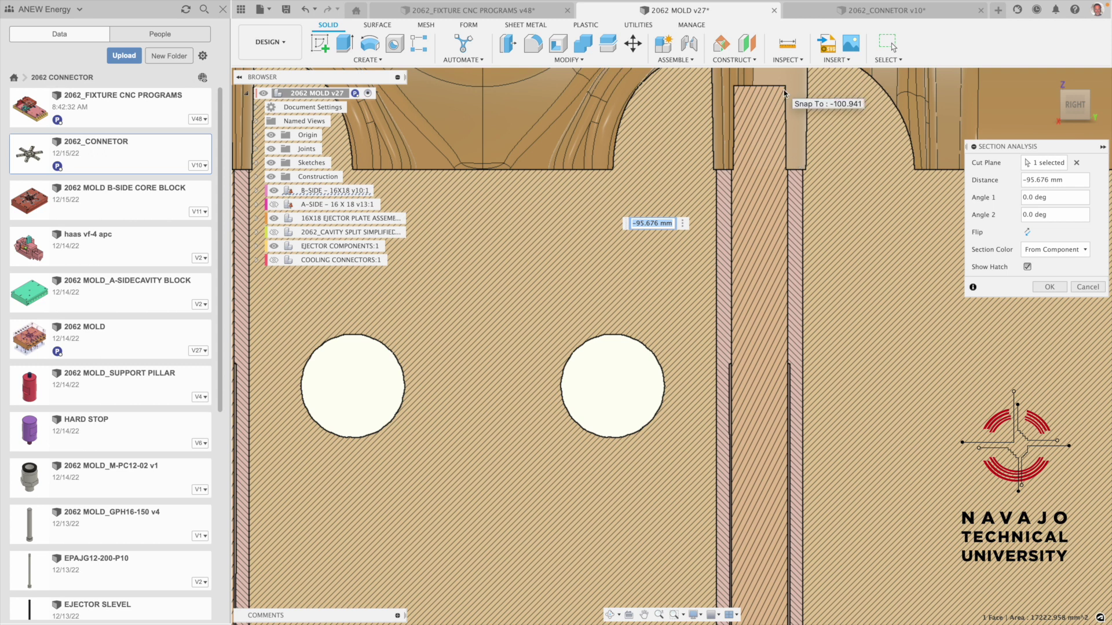
scroll(747, 87, down, 1)
middle_drag(748, 87, 768, 269)
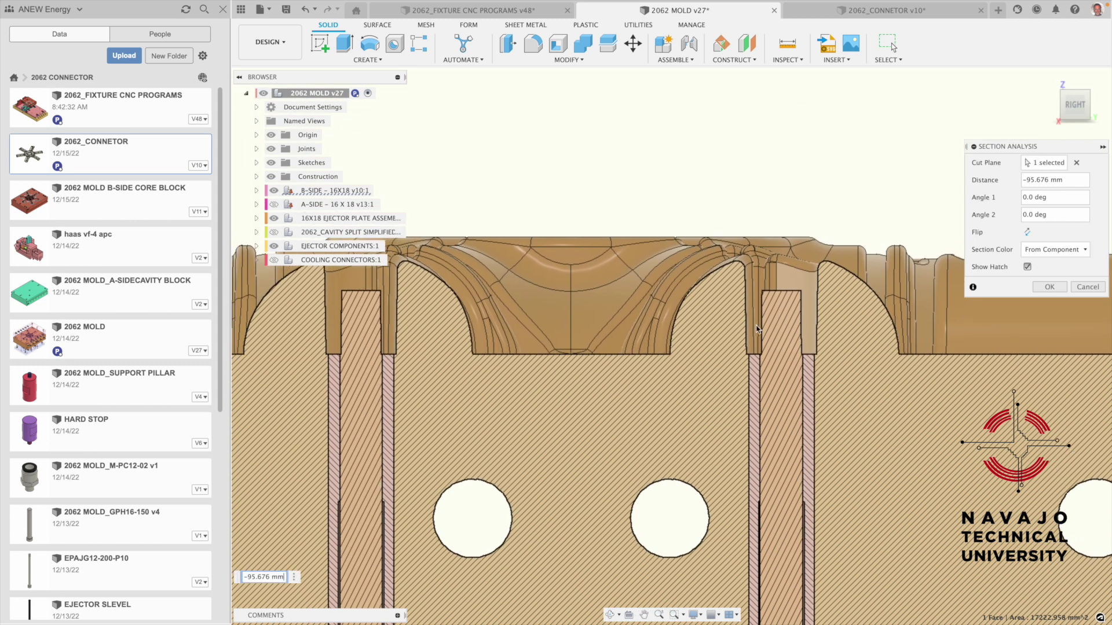
scroll(695, 378, up, 1)
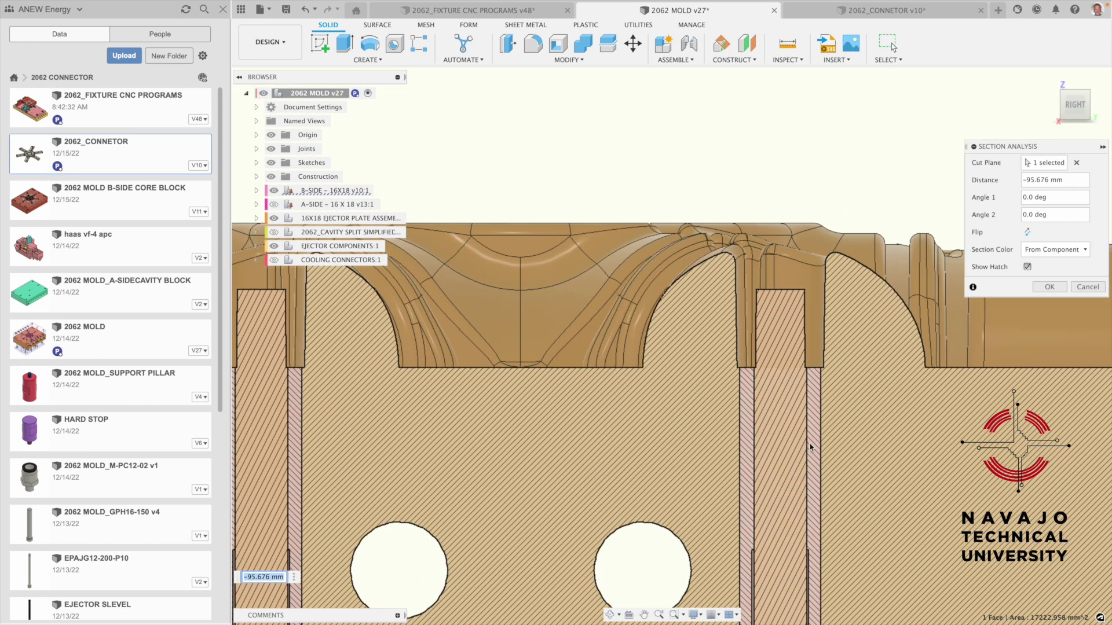
scroll(797, 360, down, 1)
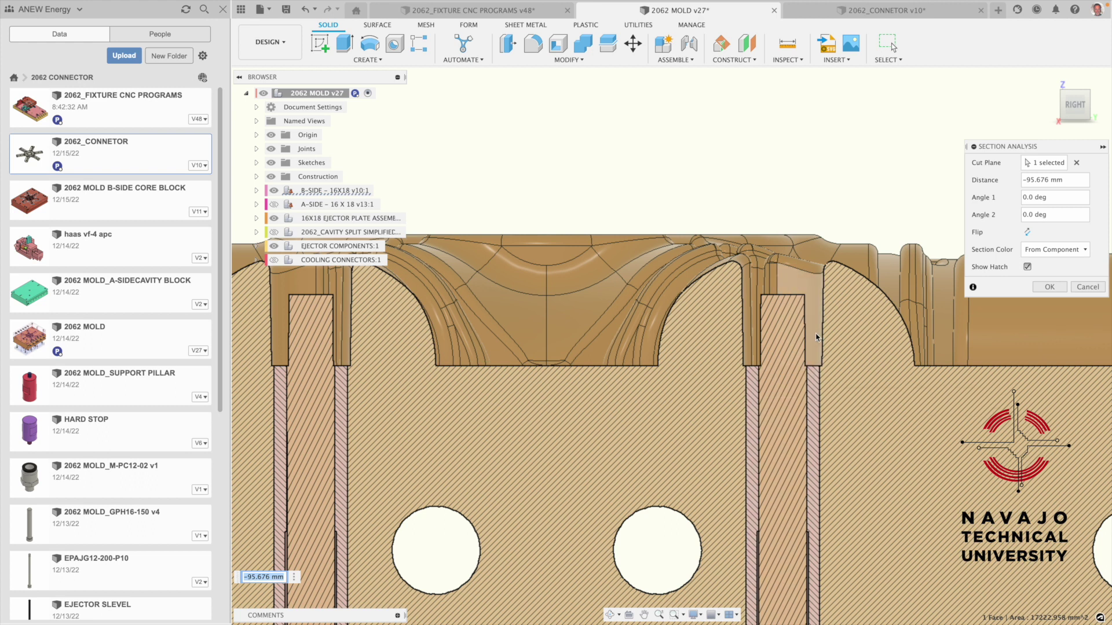
scroll(823, 277, down, 2)
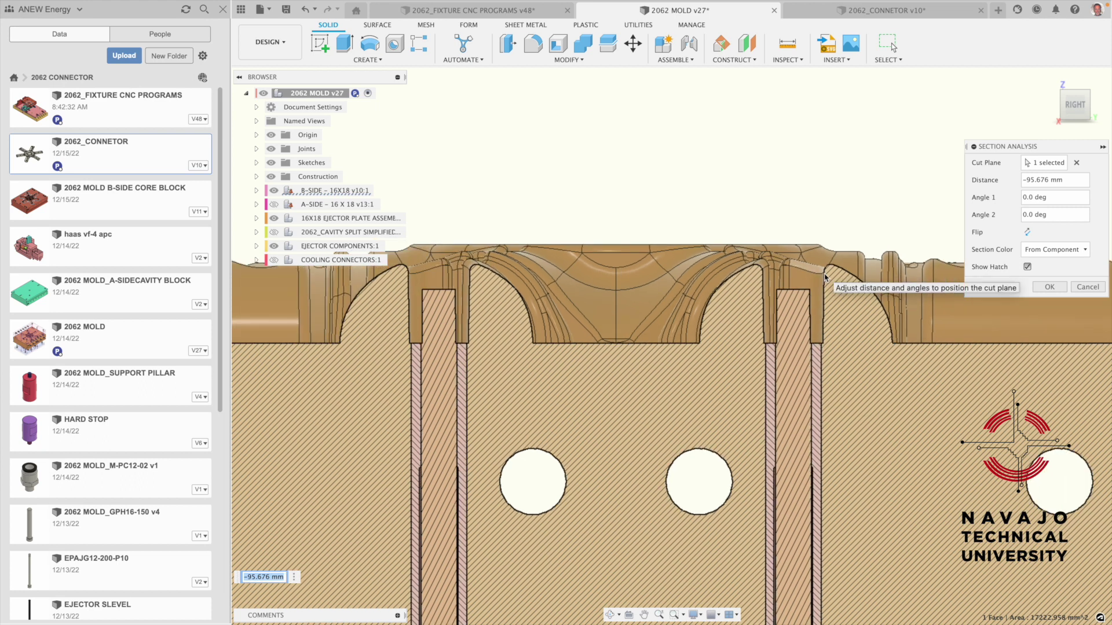
key(Escape)
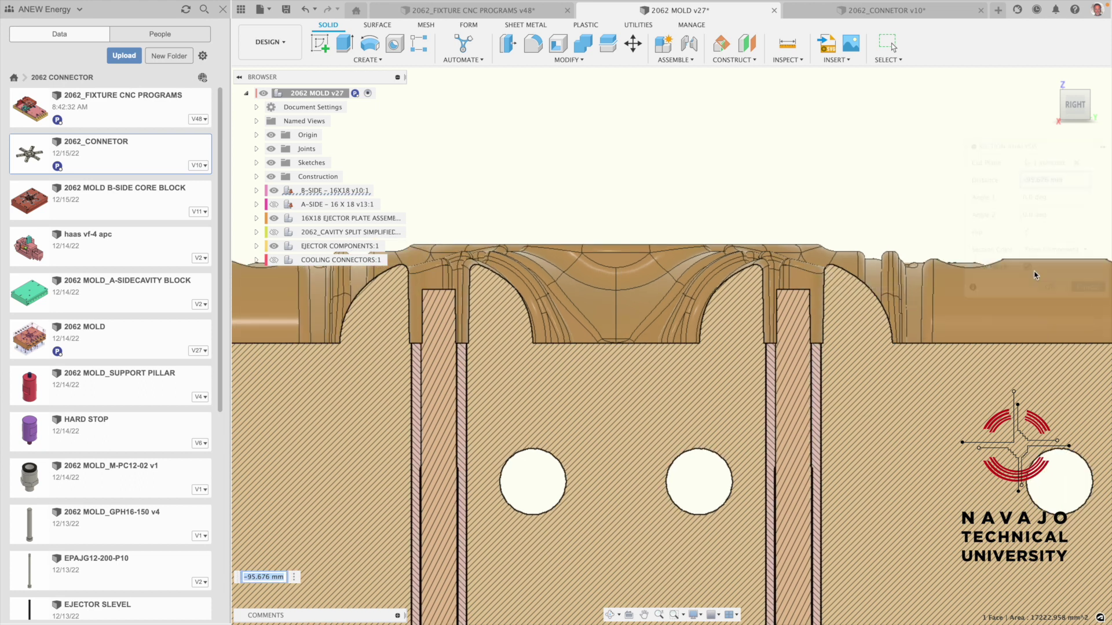
Hide the ejector components, 16X18 ejector plate assembly and B-SIDE, leaving the A-SIDE plate visible.
scroll(812, 190, down, 1)
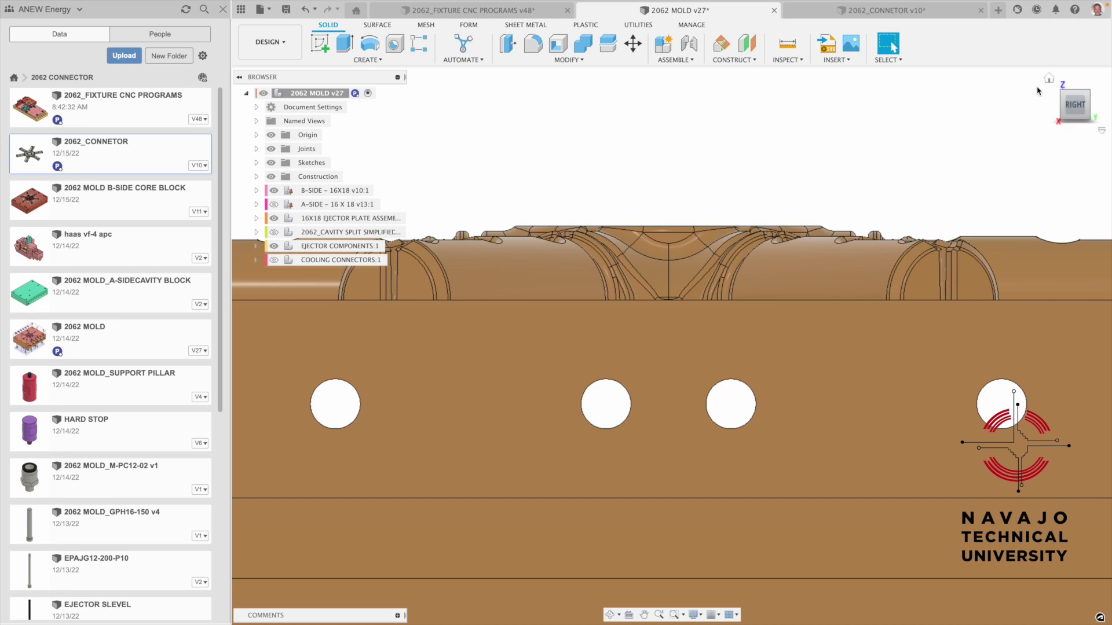
click(1048, 81)
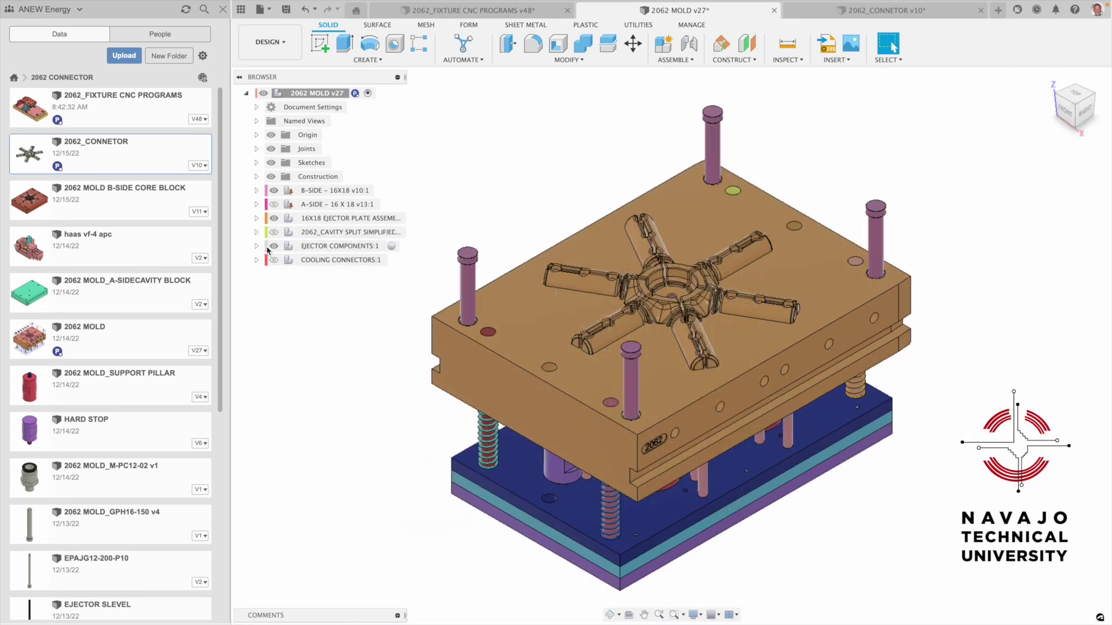
click(274, 247)
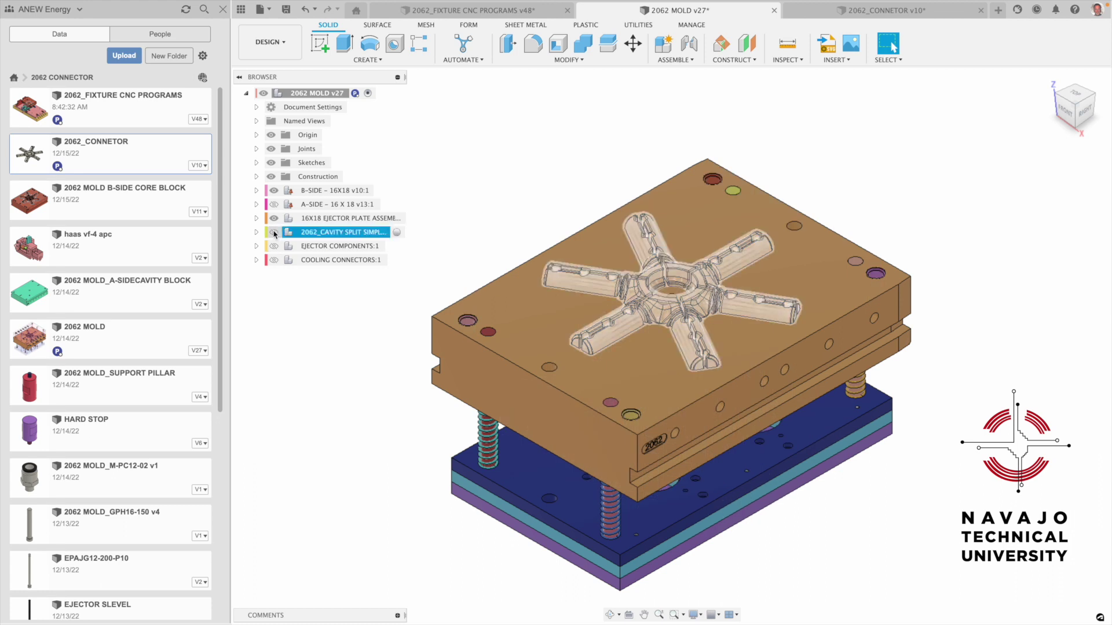
click(273, 221)
click(273, 220)
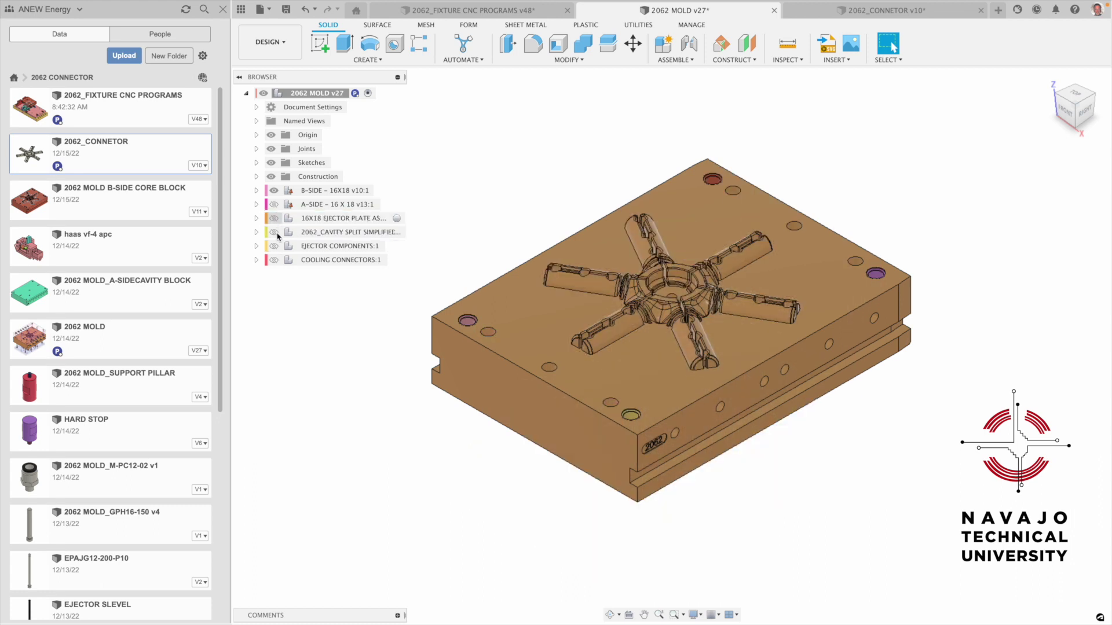
click(516, 293)
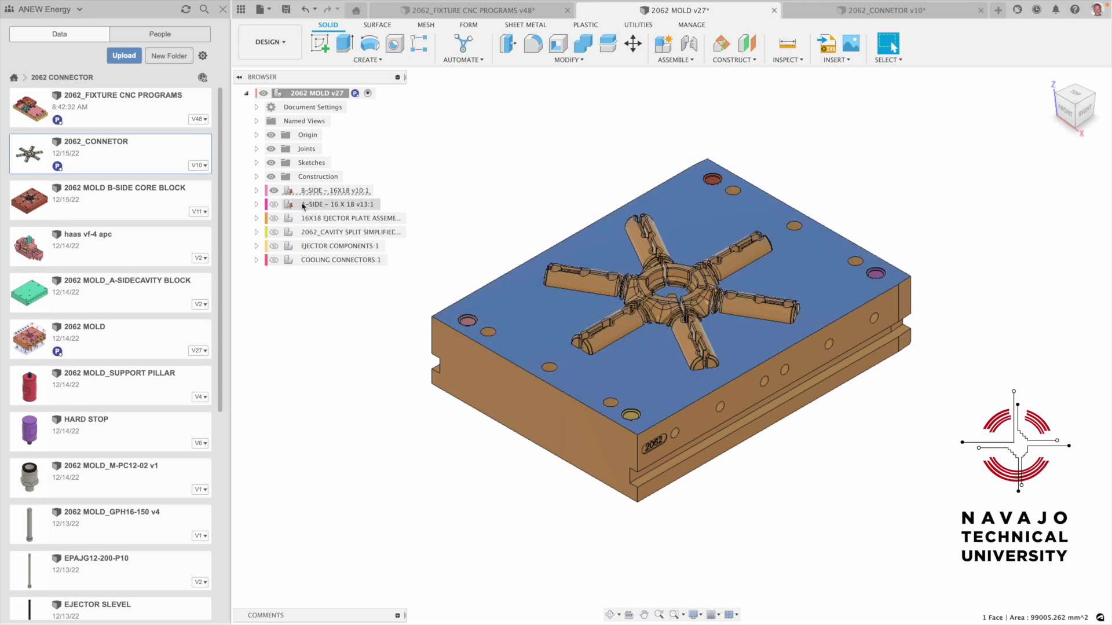
click(274, 191)
click(274, 205)
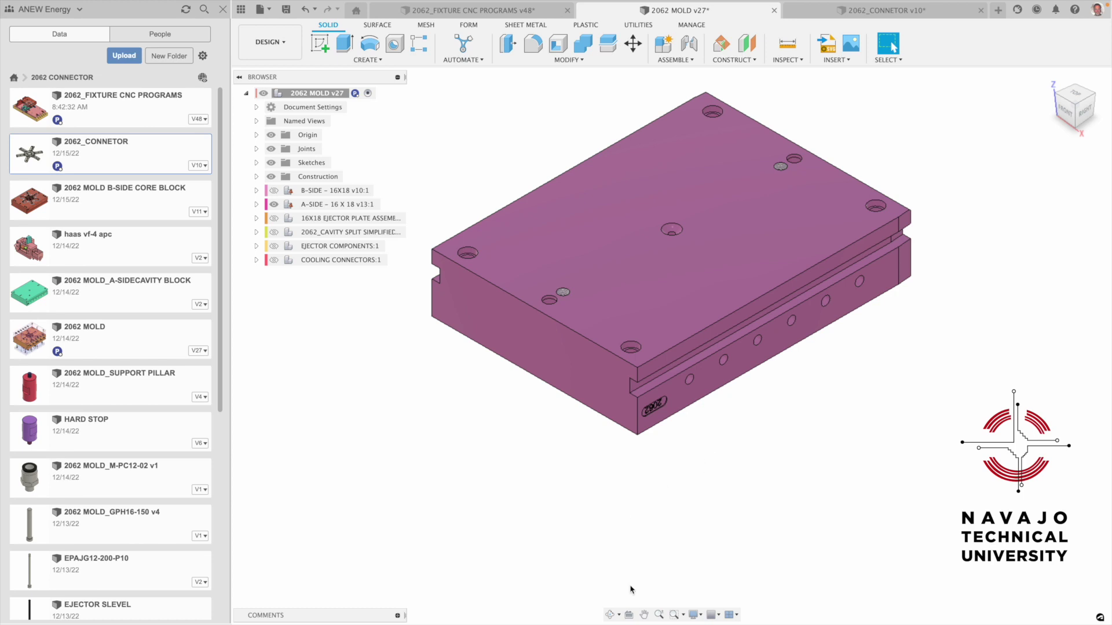
Orbit the A-side plate and view its six-armed cavity from the BOTTOM.
scroll(711, 191, up, 3)
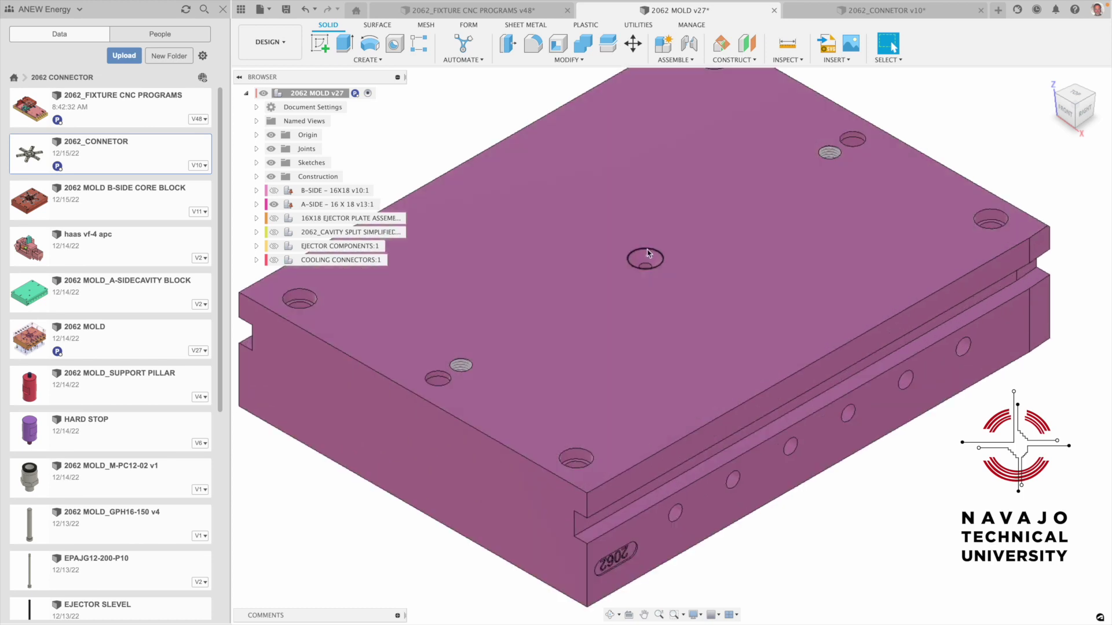
scroll(650, 262, up, 2)
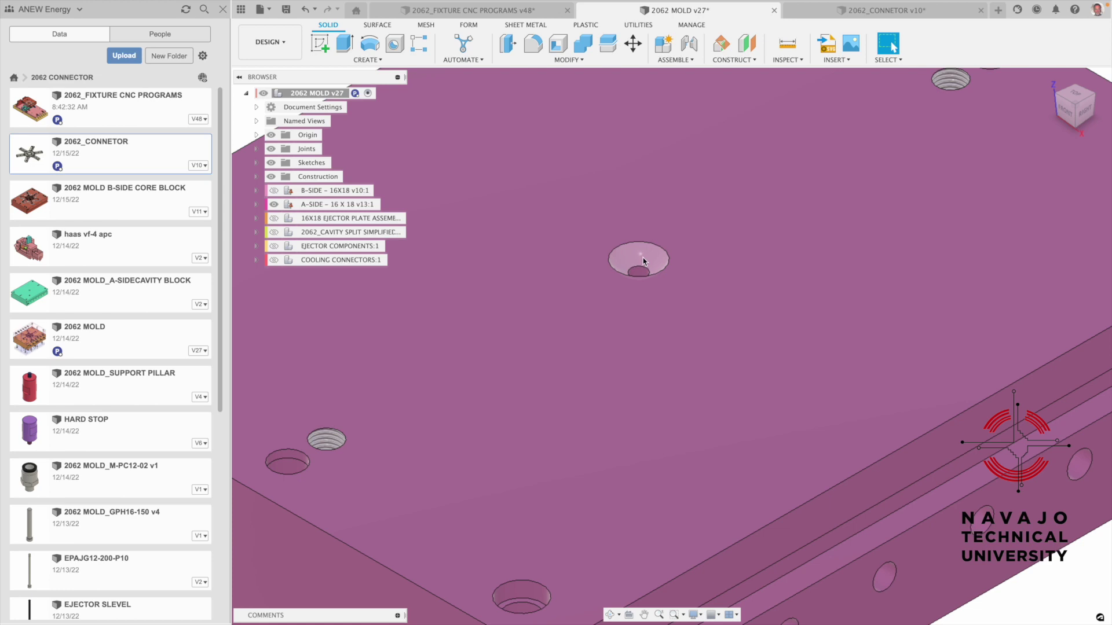
scroll(642, 267, down, 6)
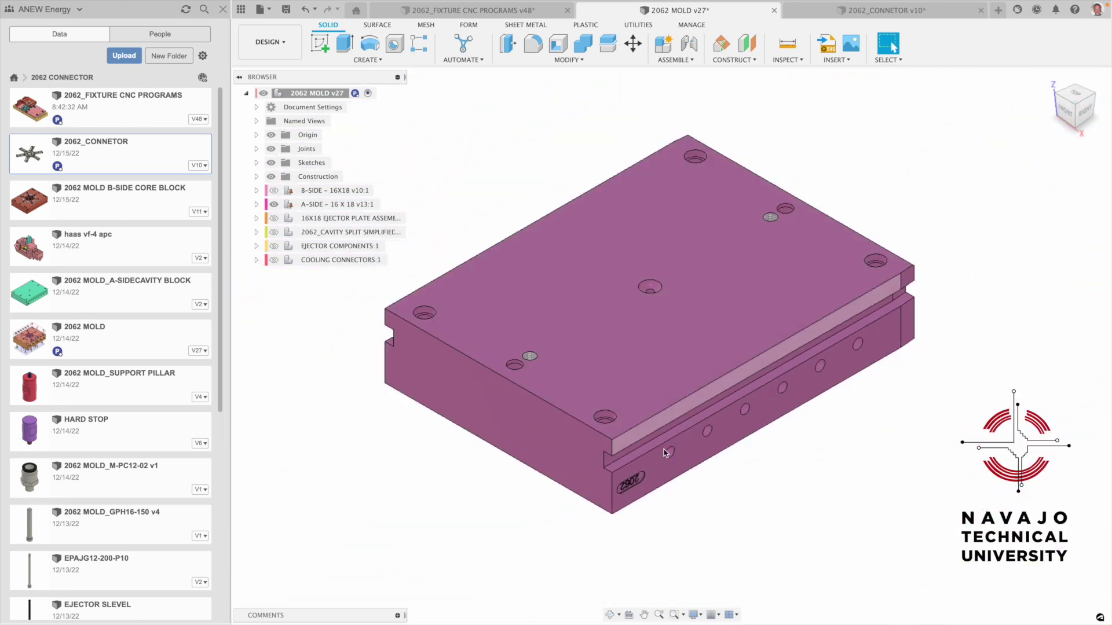
click(610, 615)
drag(613, 567, 641, 230)
scroll(644, 329, up, 6)
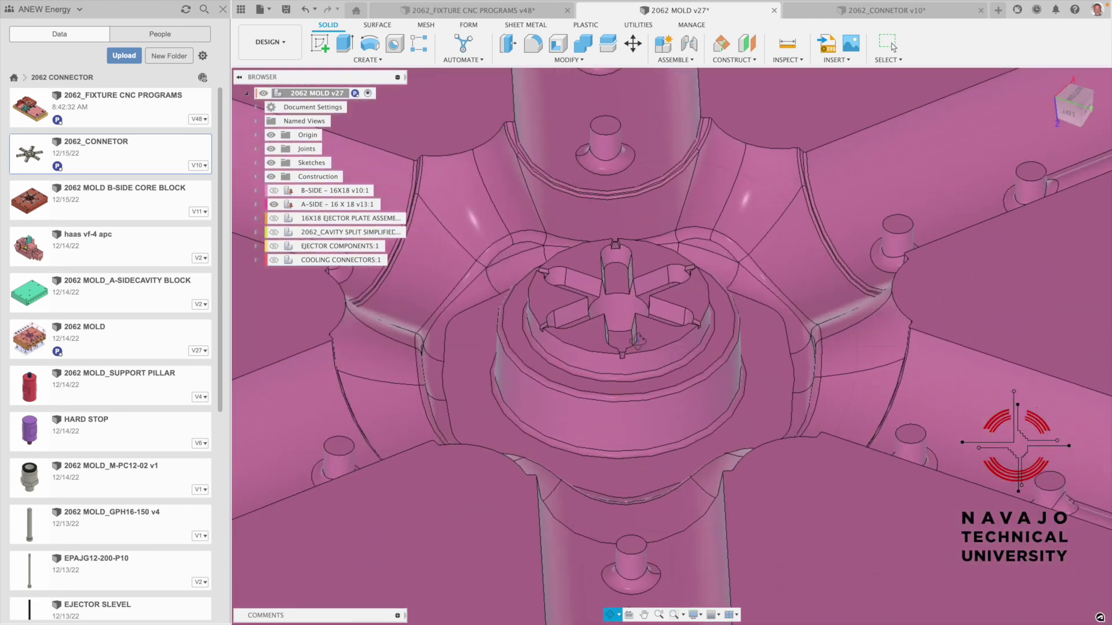
drag(627, 292, 581, 295)
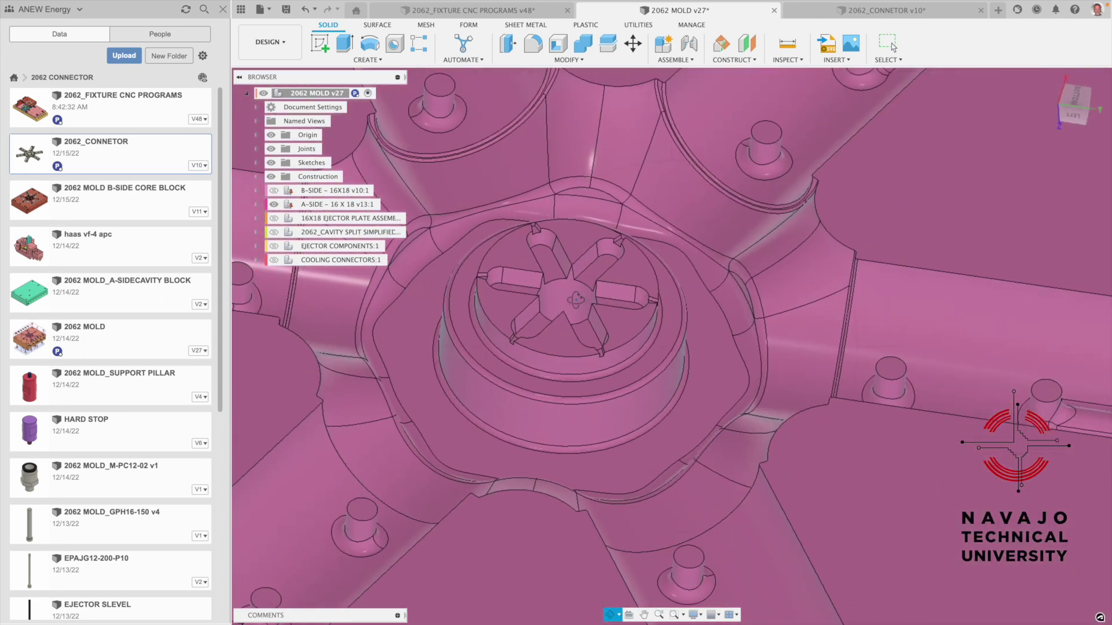
click(1074, 102)
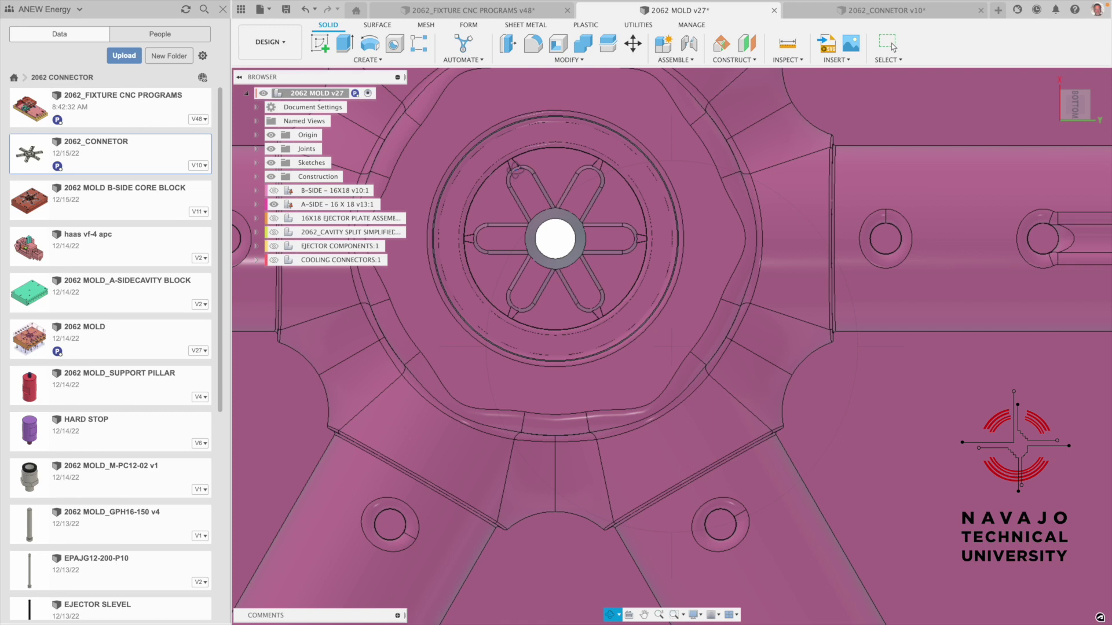
scroll(514, 171, up, 3)
scroll(545, 215, up, 3)
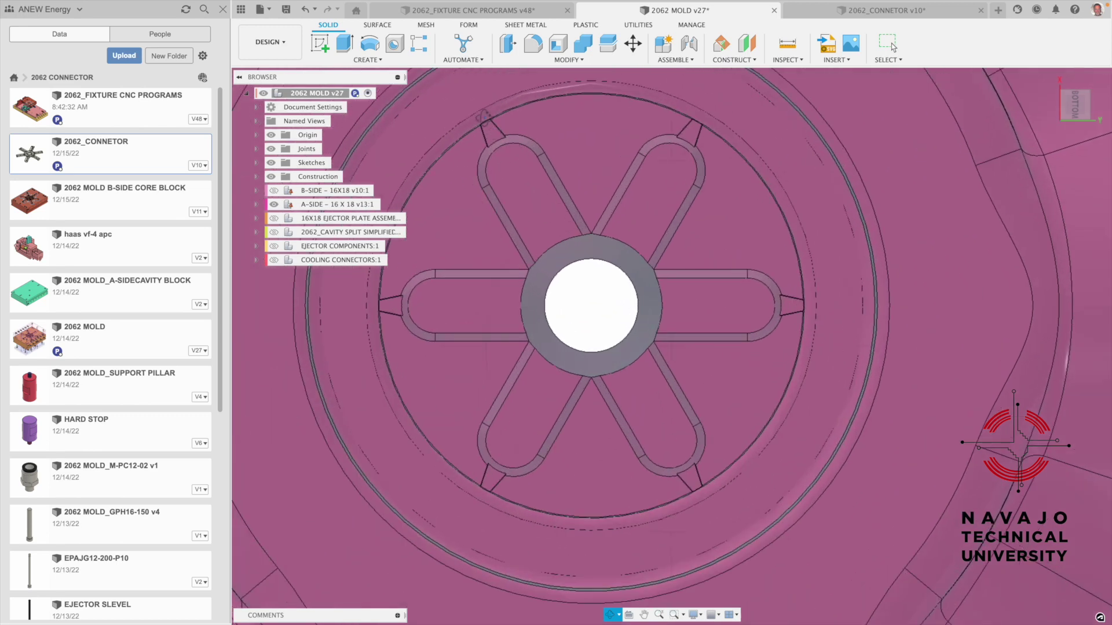
scroll(661, 142, down, 5)
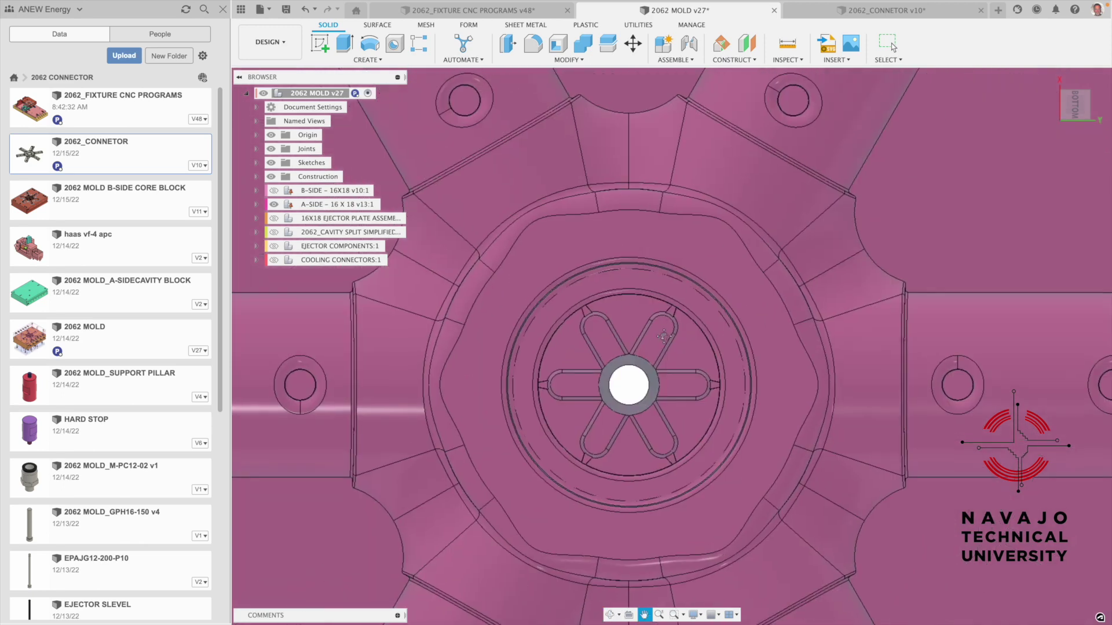
scroll(673, 334, down, 5)
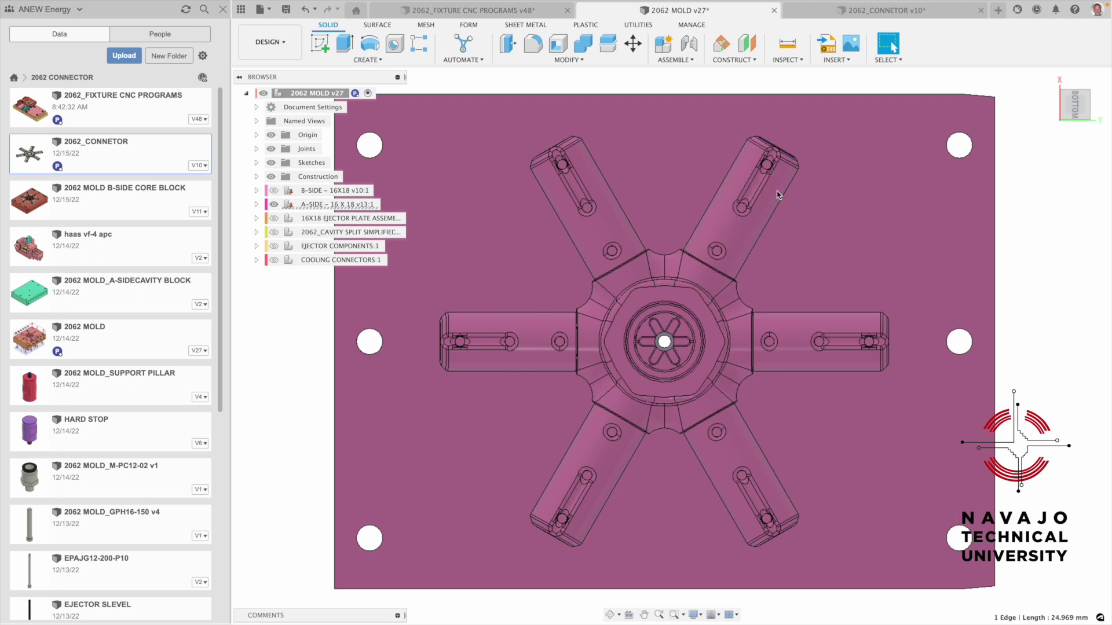
Tilt the A-side plate into a 3D view and zoom on the cavity's central hub.
click(610, 615)
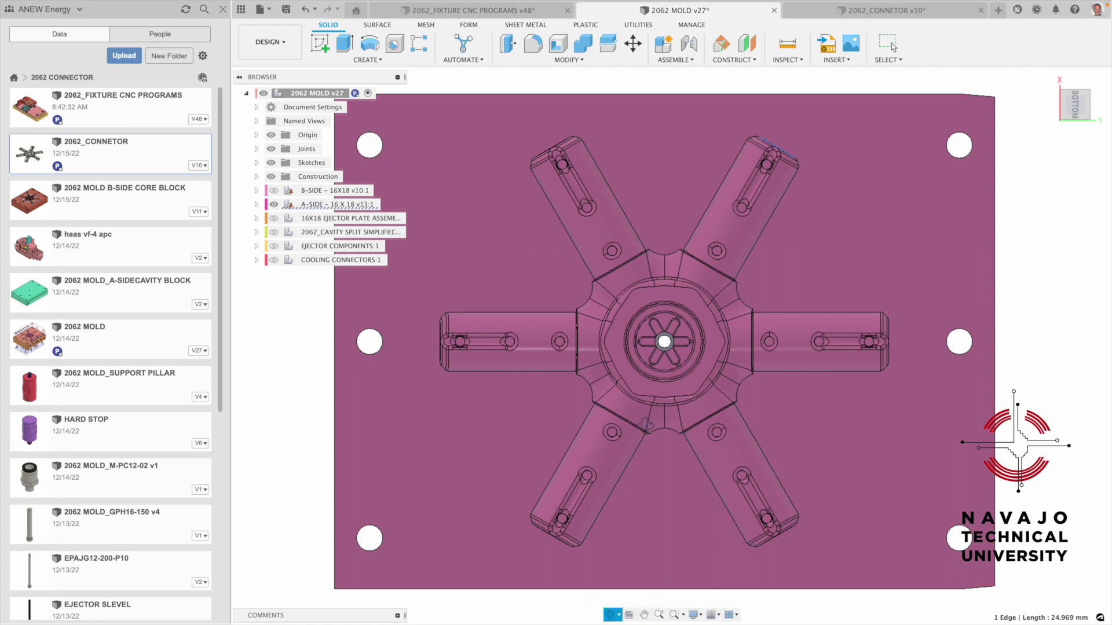
drag(647, 426, 664, 378)
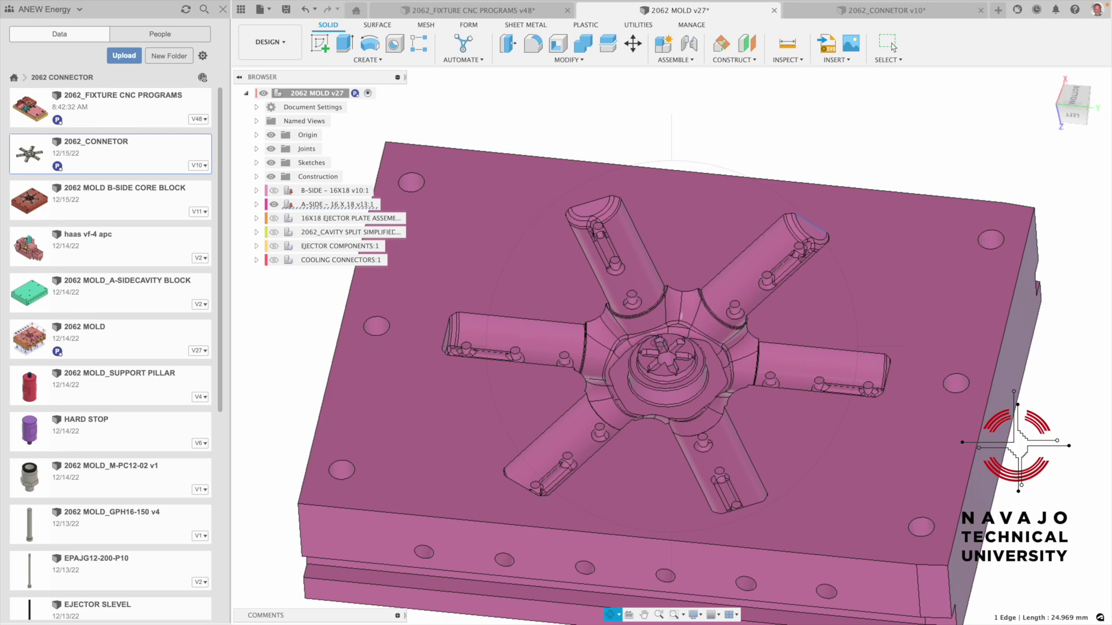
drag(628, 364, 648, 370)
scroll(664, 353, up, 5)
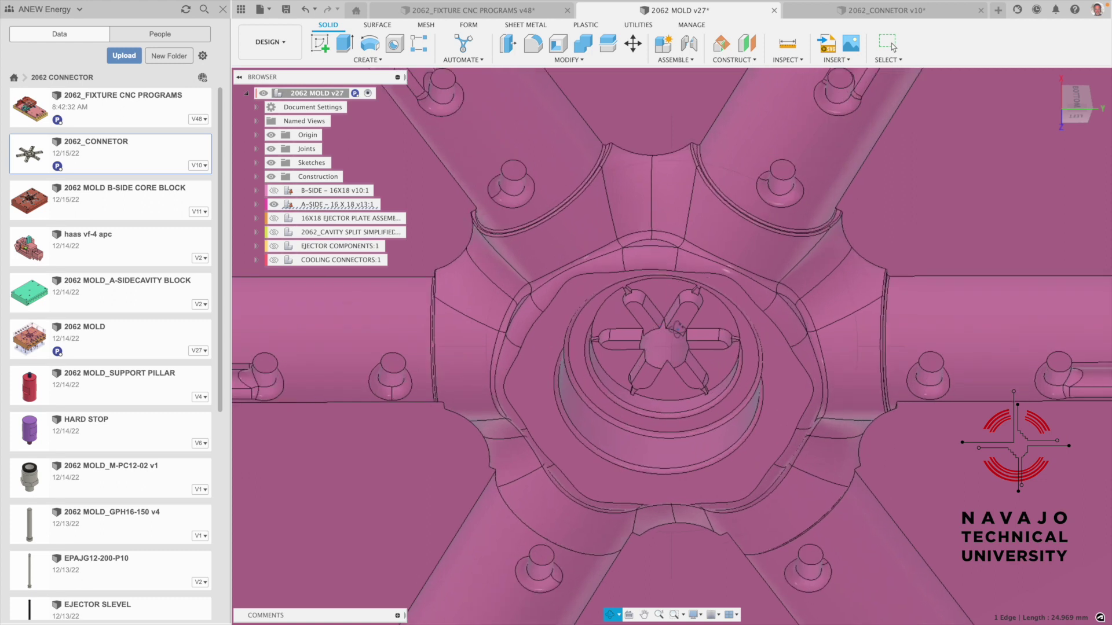
scroll(666, 371, down, 10)
drag(666, 371, 666, 356)
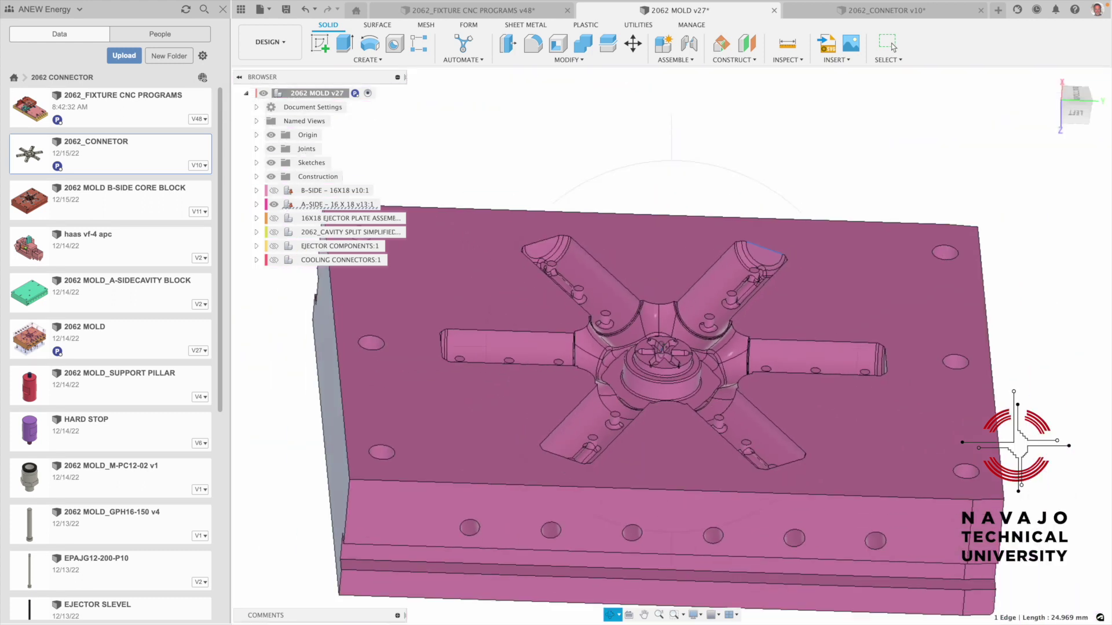
Show the 16X18 ejector plate assembly, the ejector components and the cooling connectors again.
click(276, 222)
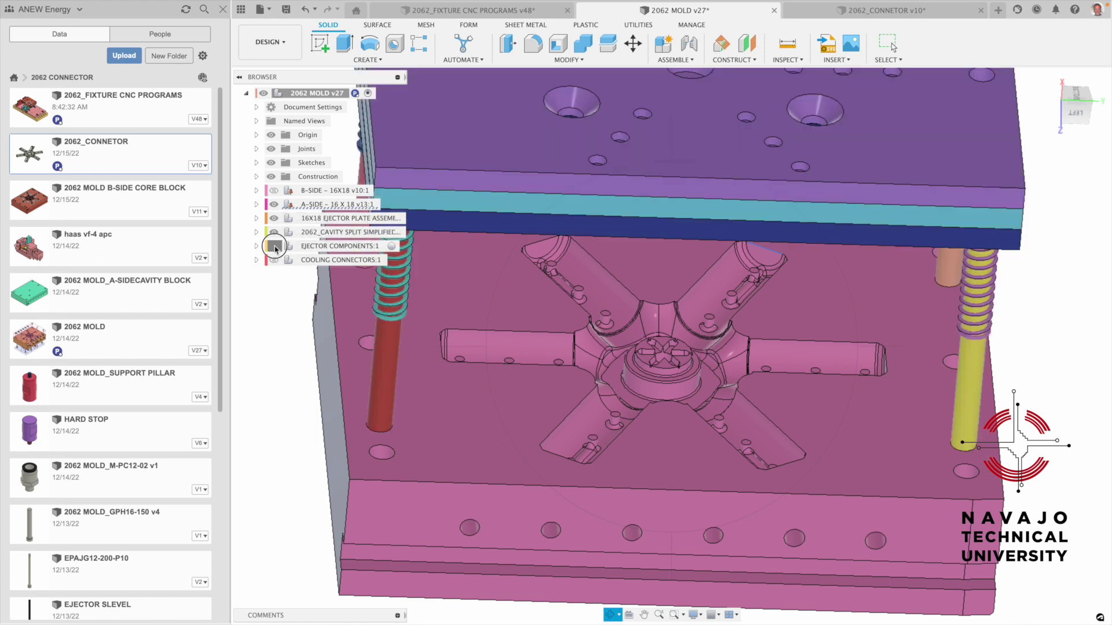
click(275, 247)
click(274, 260)
Pan and fit the whole mold assembly to the window, then bring up the Inspect menu.
scroll(592, 336, down, 3)
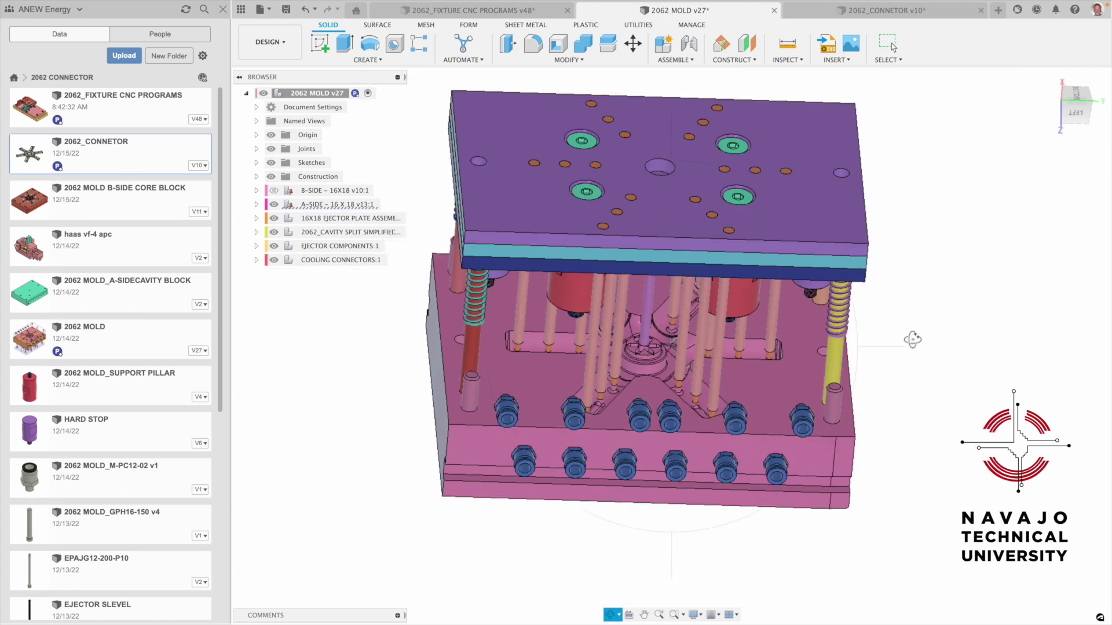
middle_drag(912, 340, 673, 324)
key(F6)
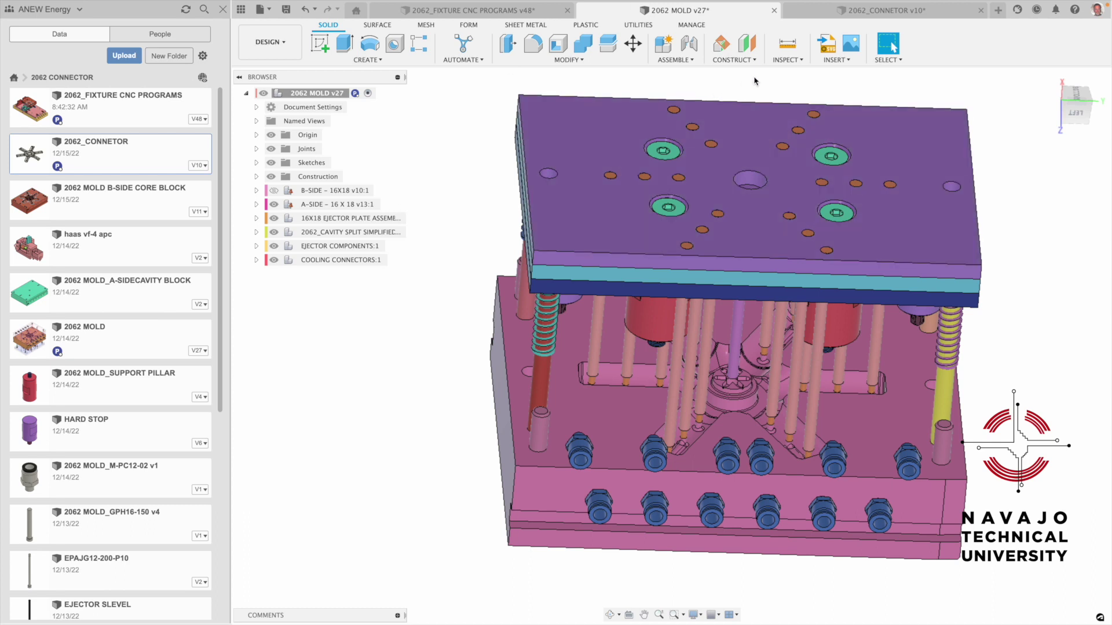
click(786, 60)
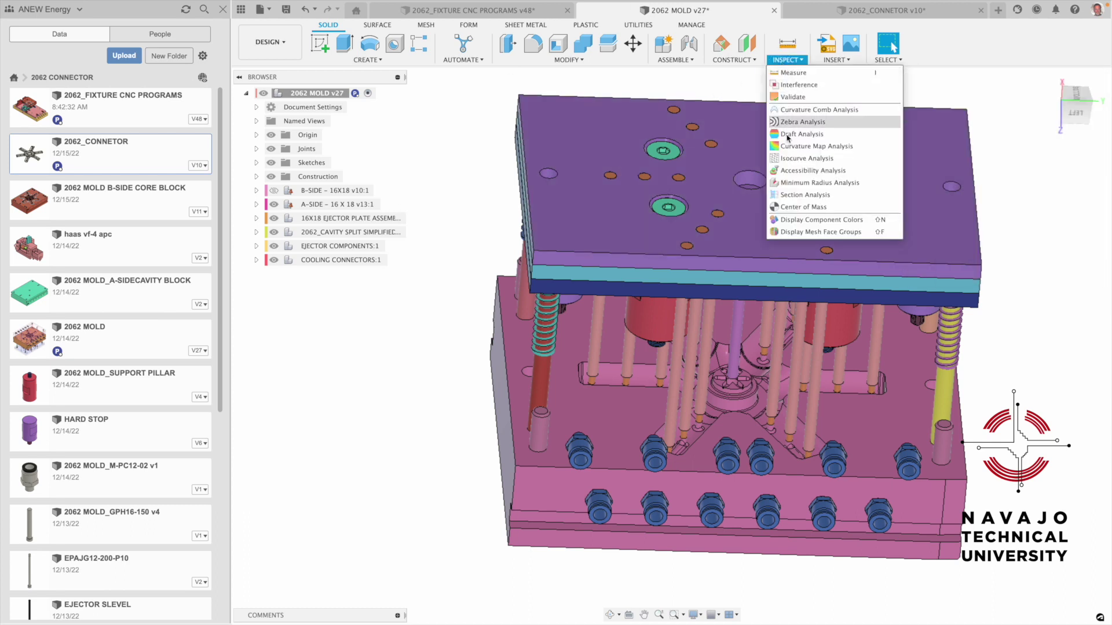
Section the mold from the lower plate face at -150 mm, with B-SIDE visible, then orbit side-on.
click(795, 195)
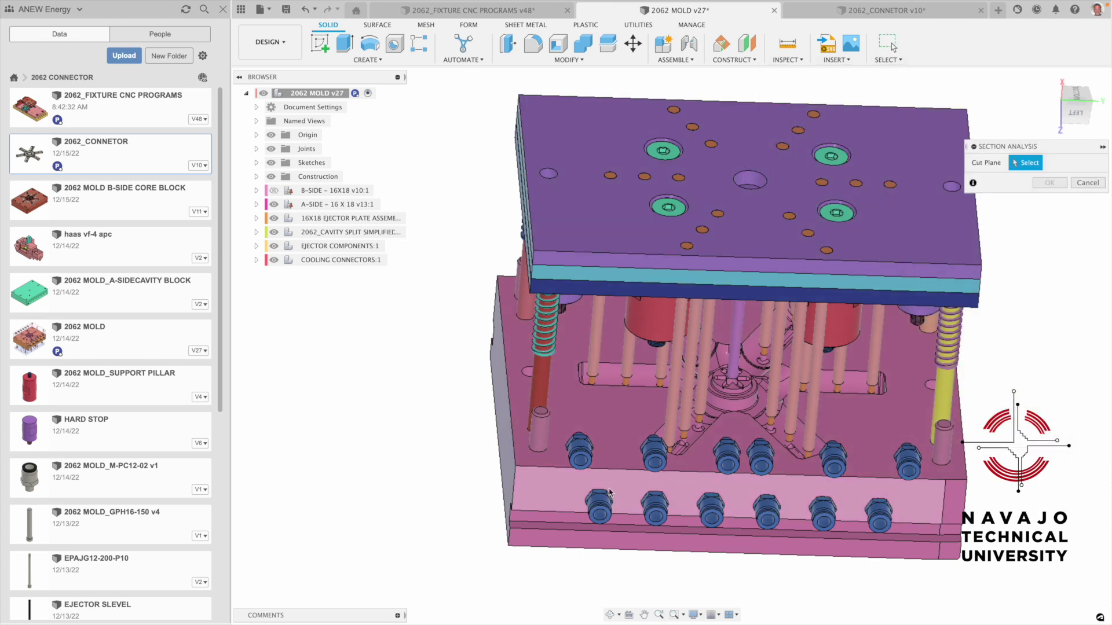
click(558, 492)
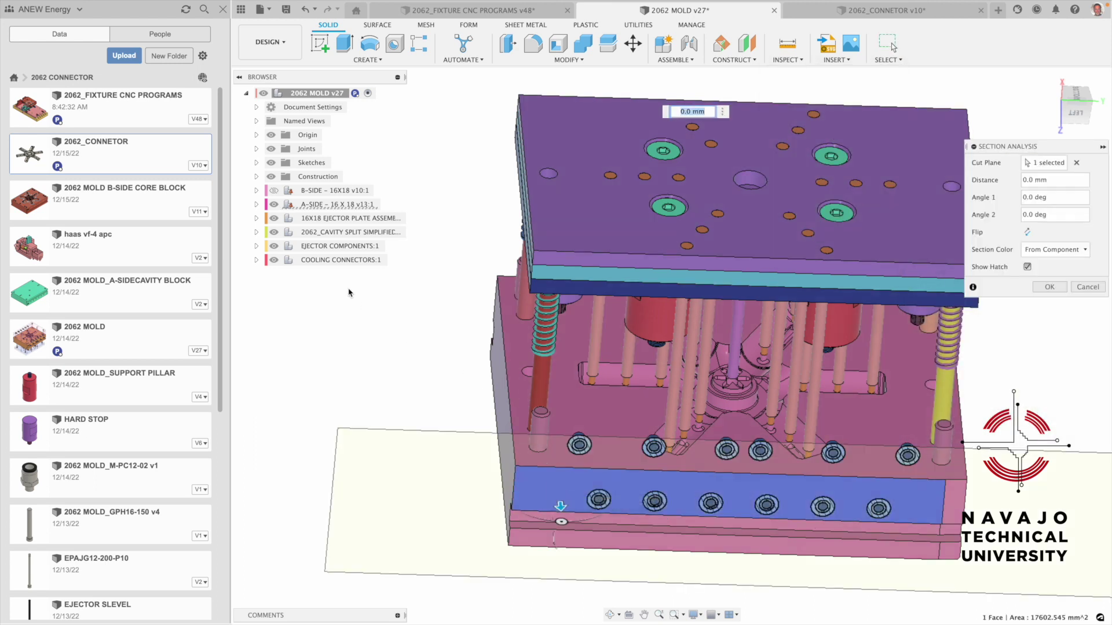
click(273, 191)
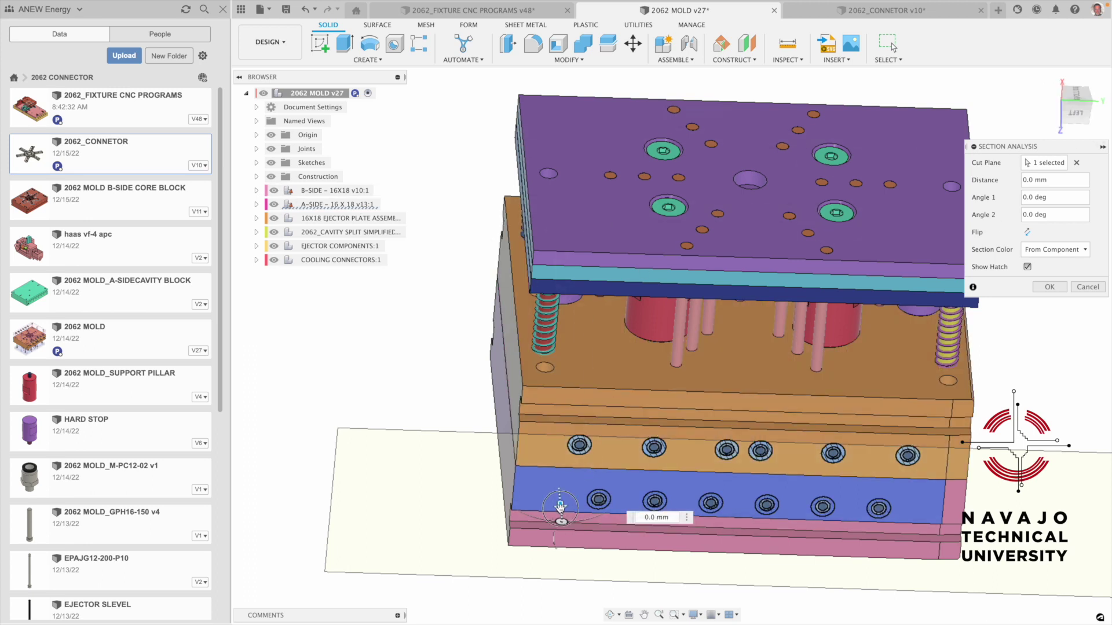
drag(563, 509, 551, 411)
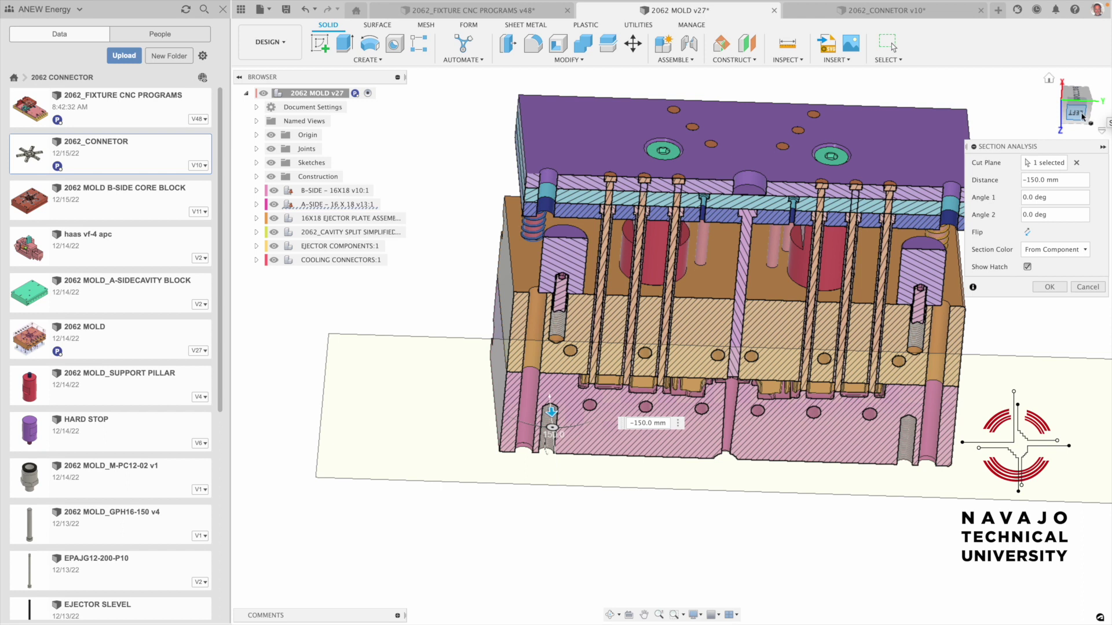
shift+middle_drag(786, 300, 731, 245)
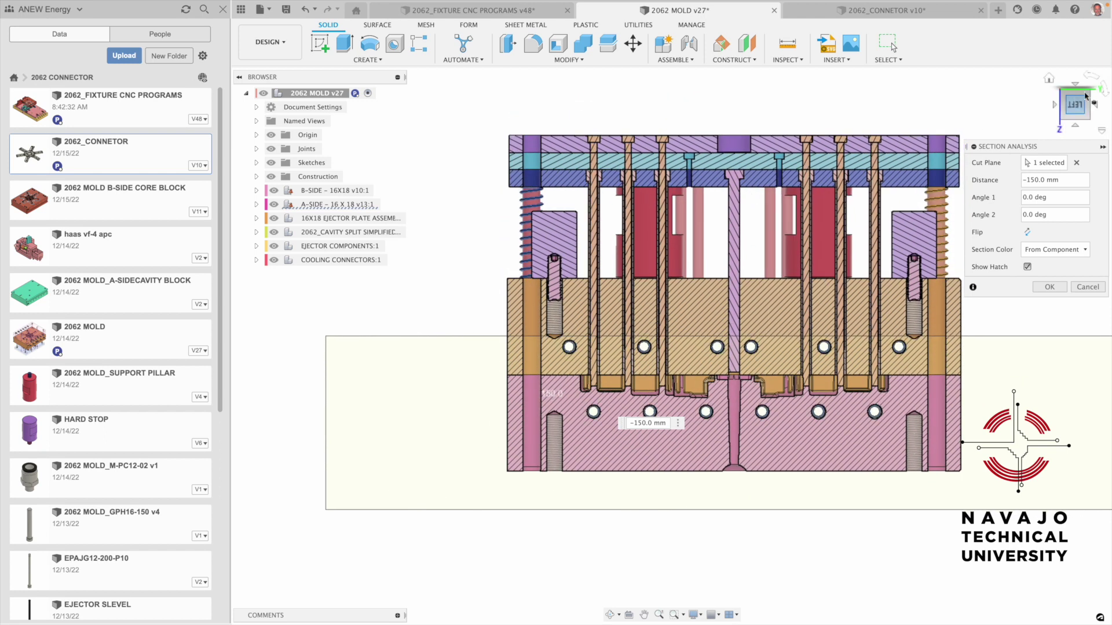
Flip the left section view upside down and zoom and pan over the cavity area.
click(1089, 79)
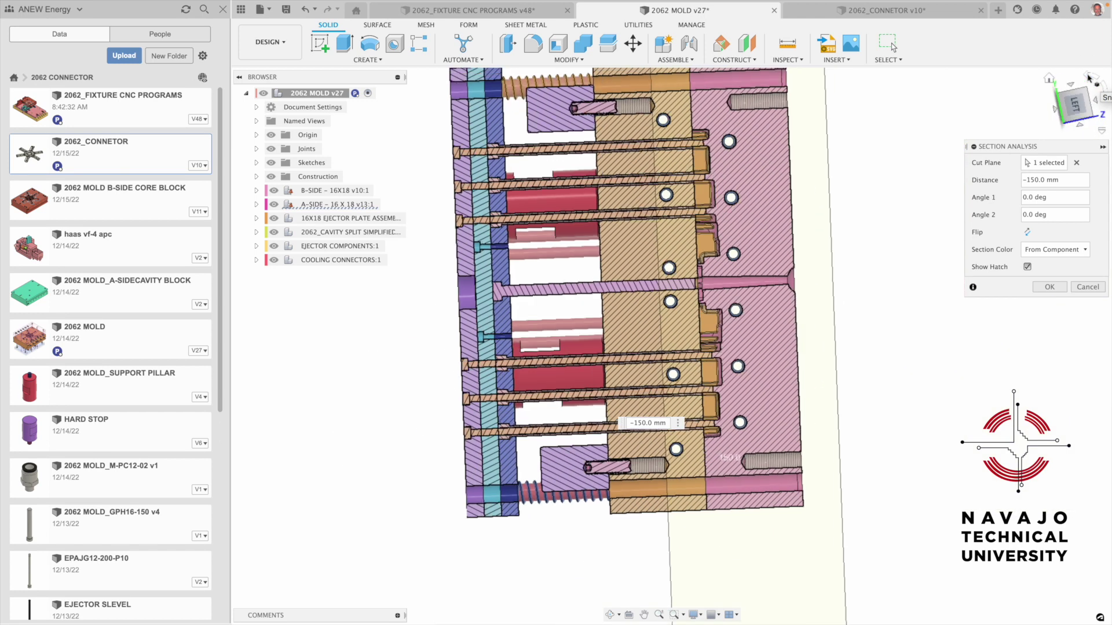
click(1089, 78)
scroll(699, 316, up, 5)
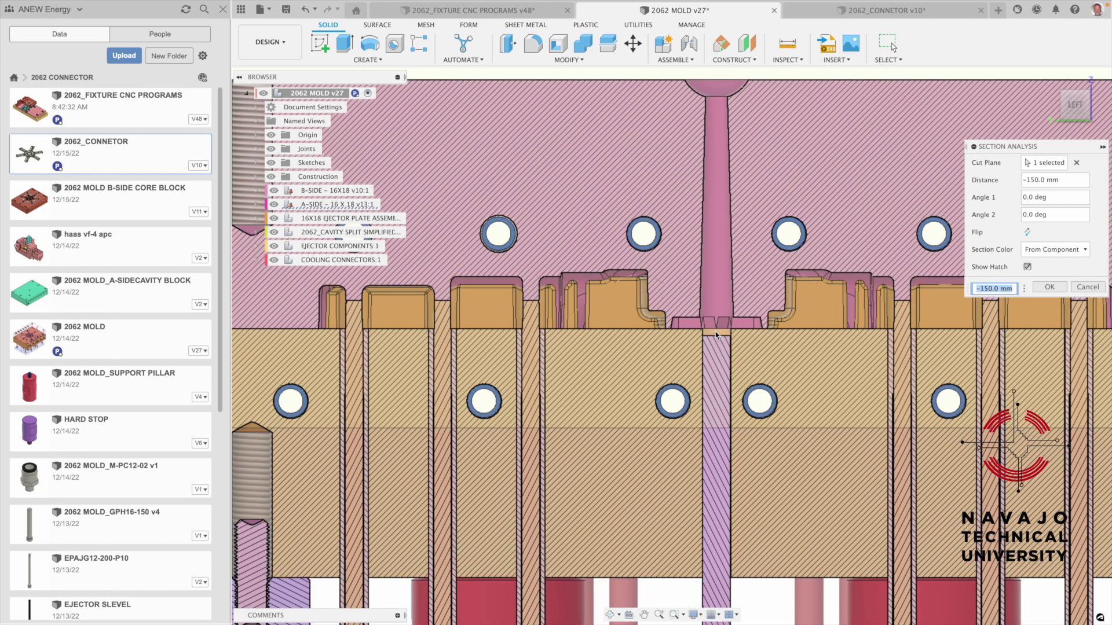
scroll(716, 369, down, 5)
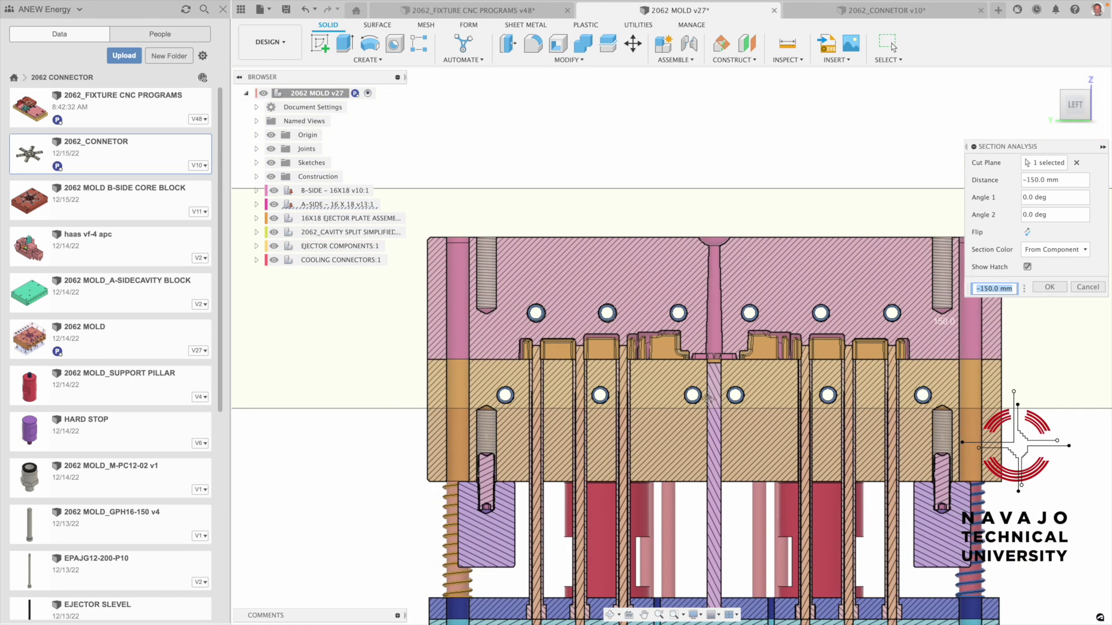
middle_drag(708, 399, 713, 303)
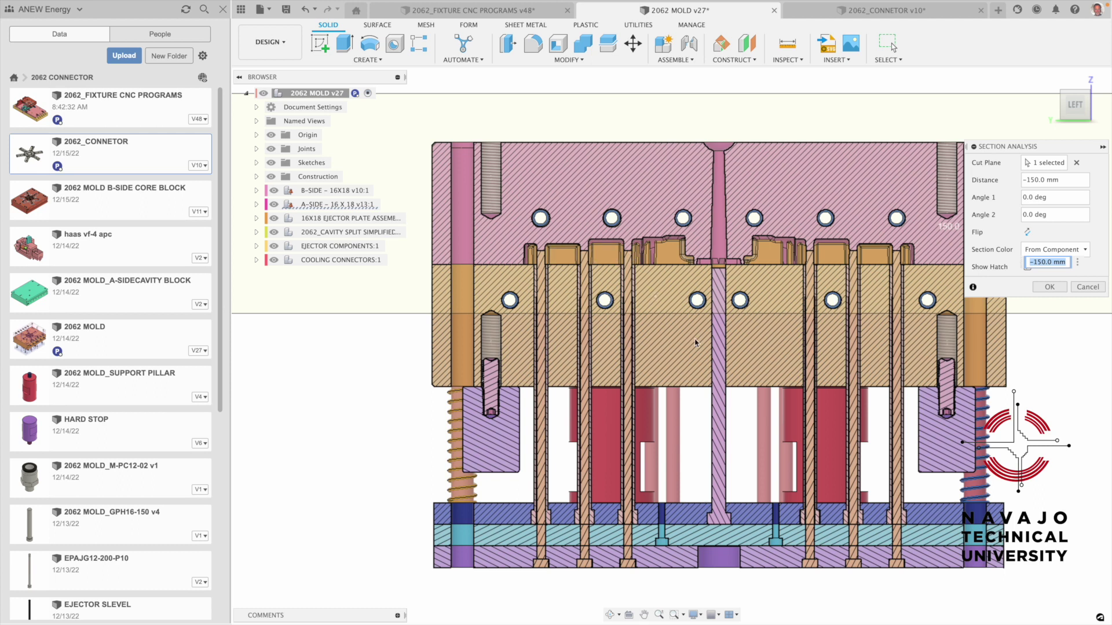
scroll(723, 371, down, 2)
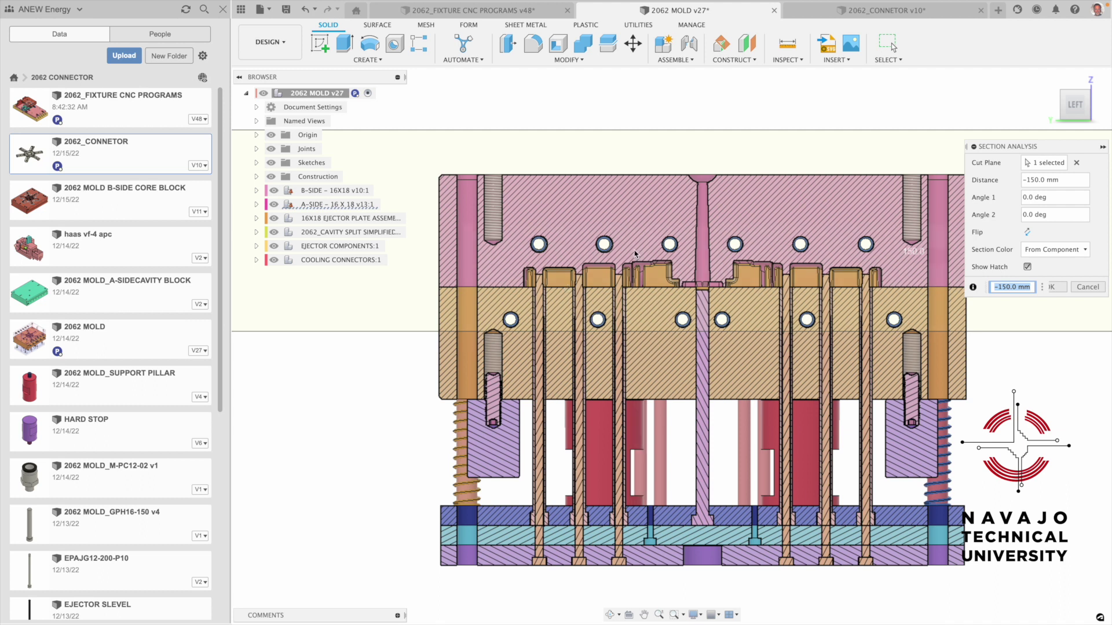
scroll(635, 254, up, 5)
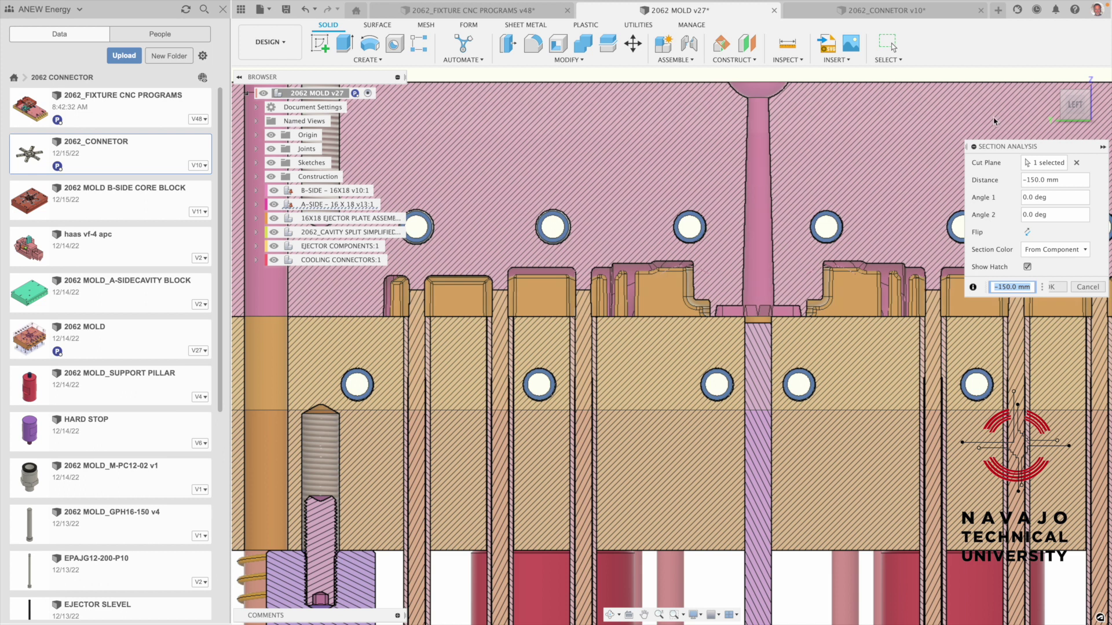
Go back to the isometric home view of the sectioned mold and zoom to inspect it.
click(1048, 78)
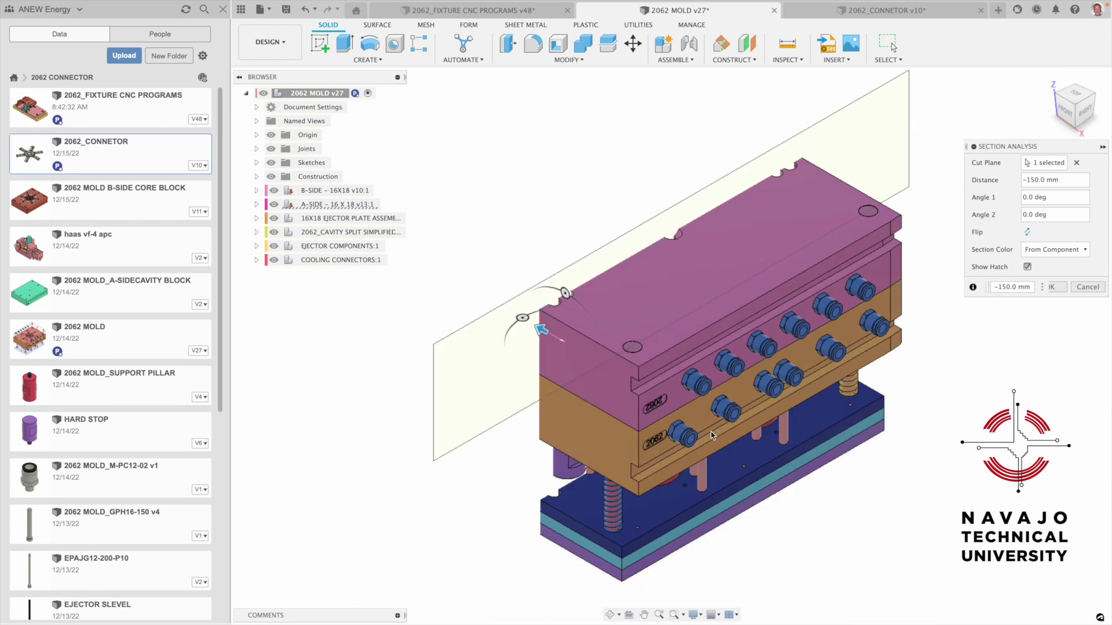
scroll(711, 435, up, 3)
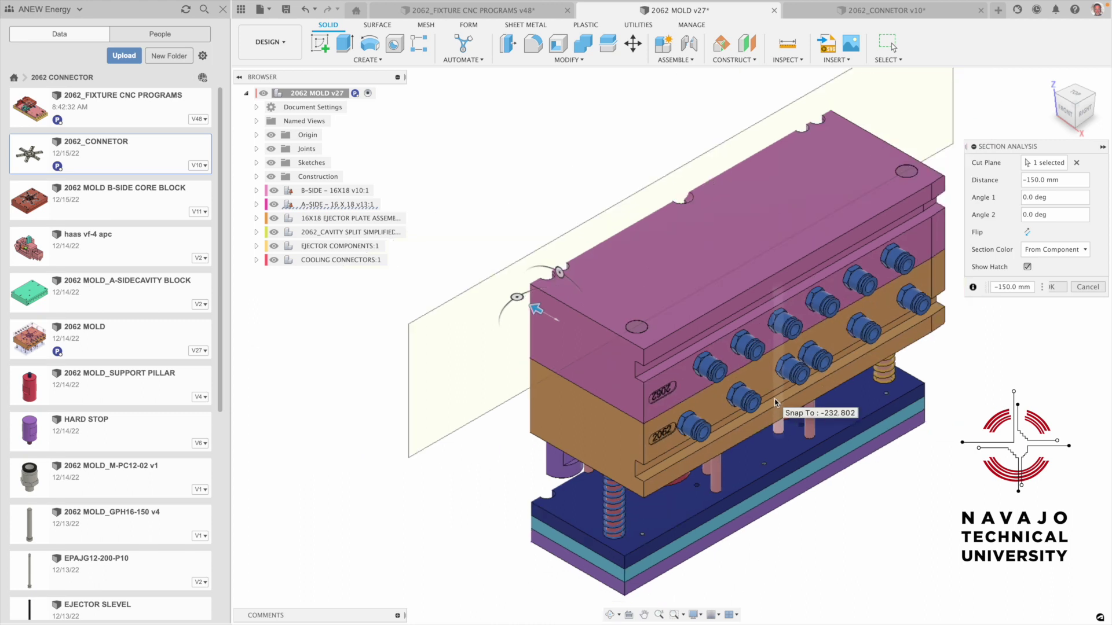
scroll(776, 399, down, 4)
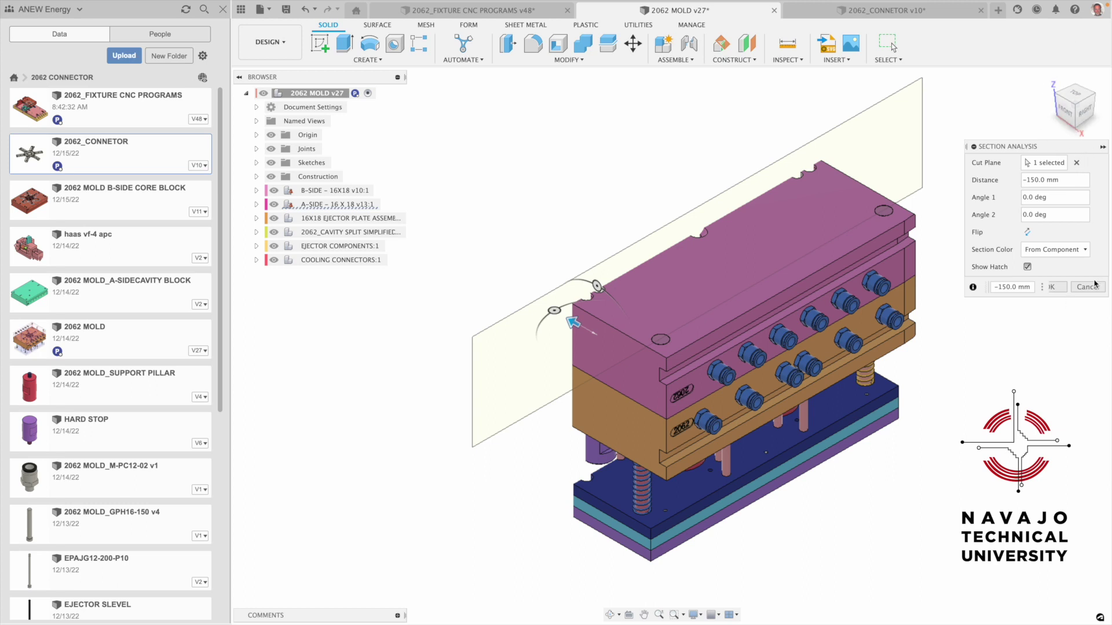
Cancel the section analysis, turn the B-SIDE plate back on and zoom to check the whole mold.
click(1078, 288)
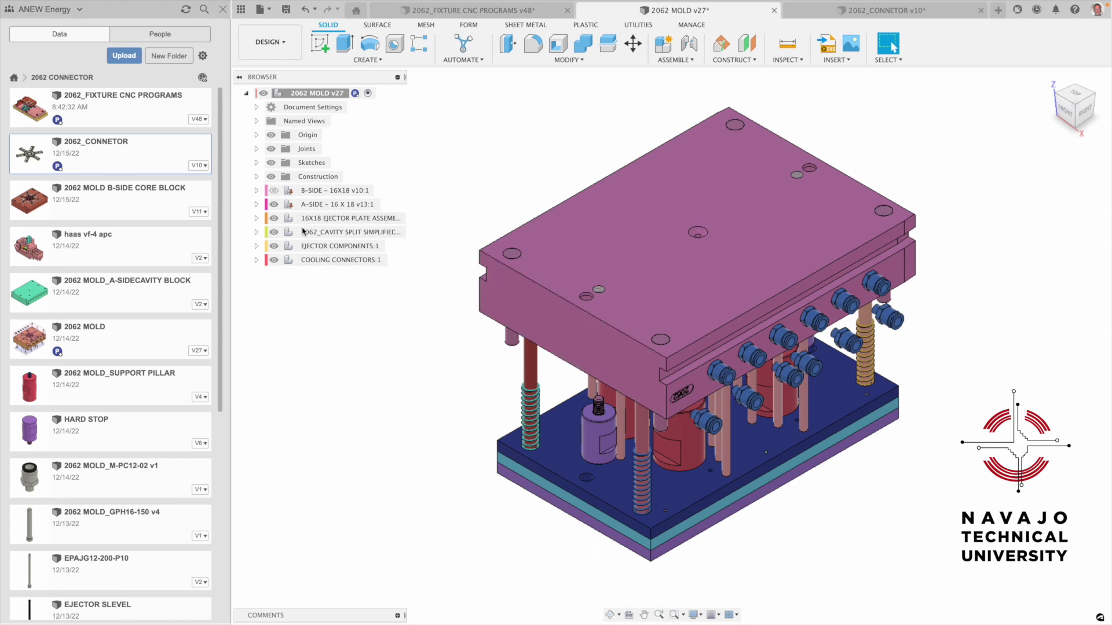
click(274, 190)
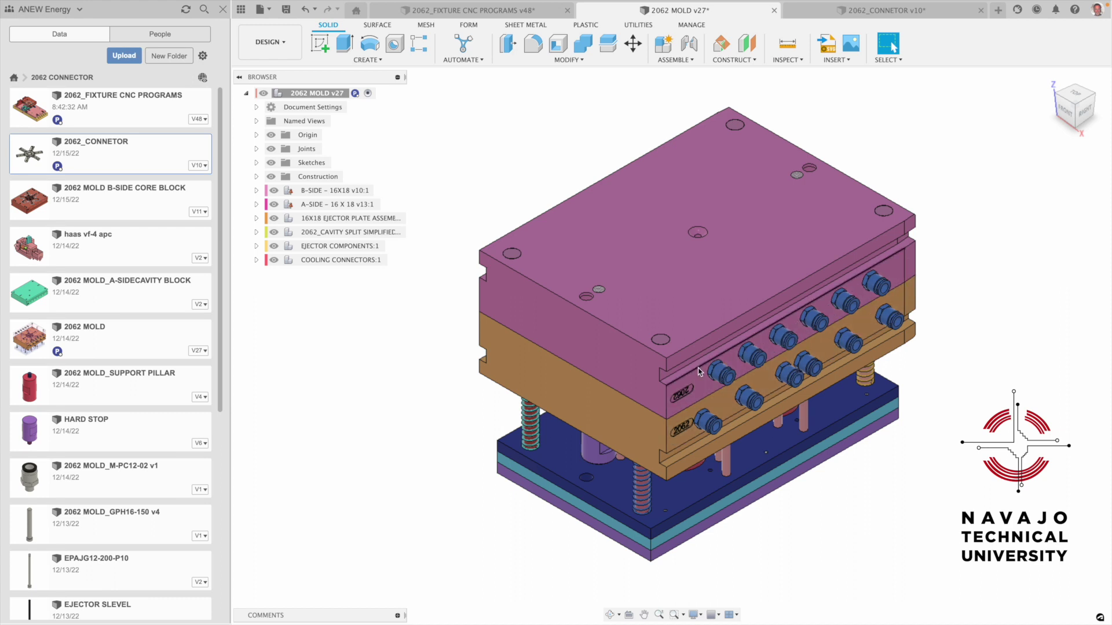
scroll(698, 370, up, 2)
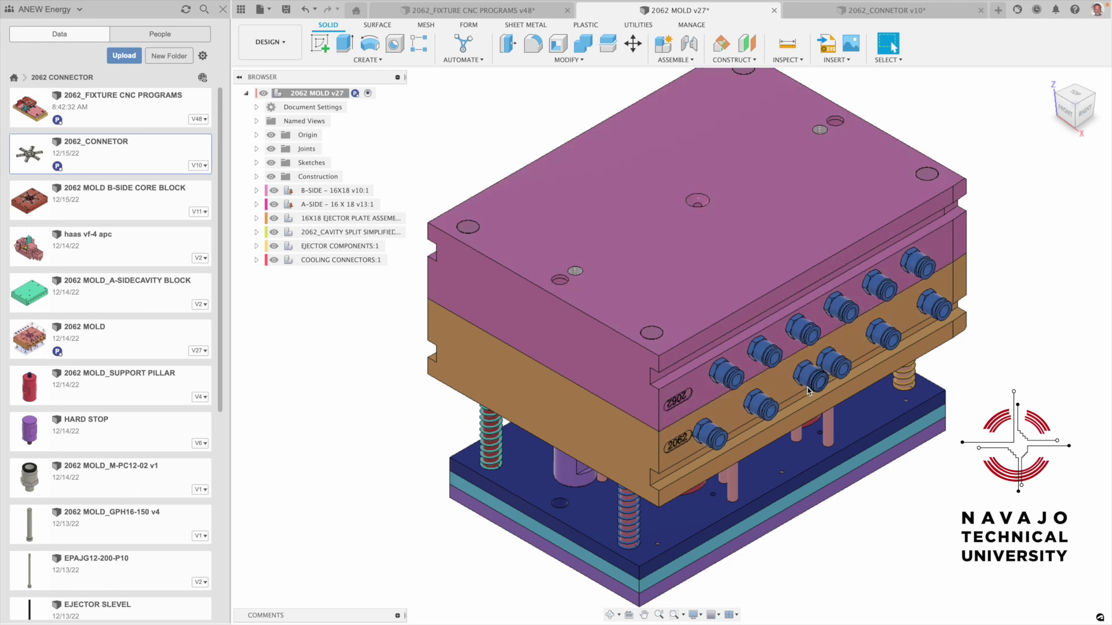
scroll(707, 446, down, 5)
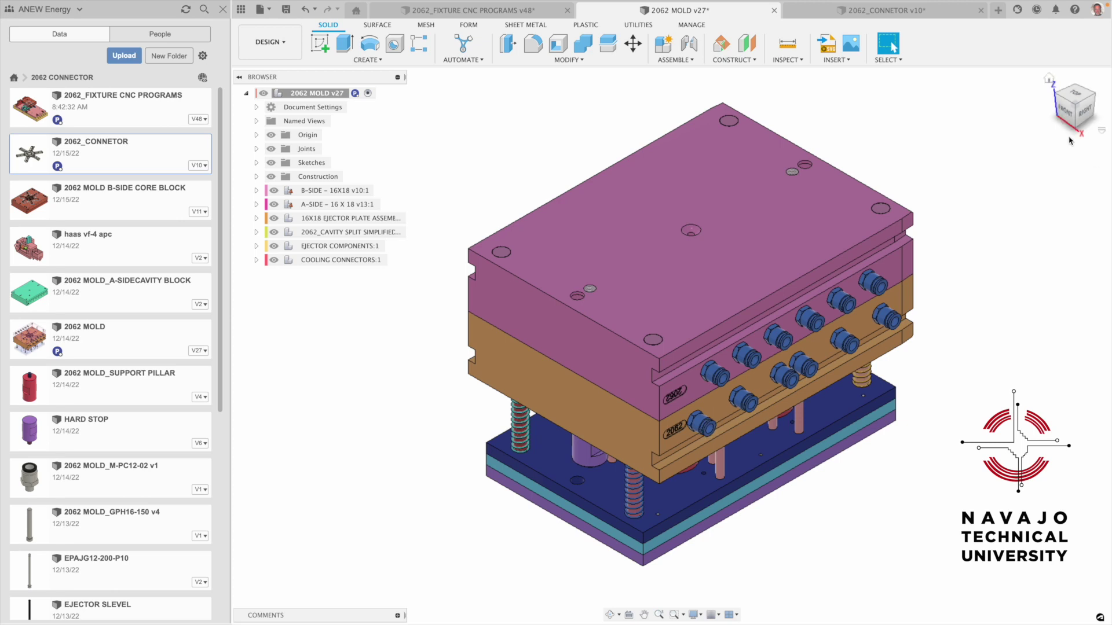
Show the mold in front view with the central I-shaped part selected, then switch to the left view.
click(1064, 112)
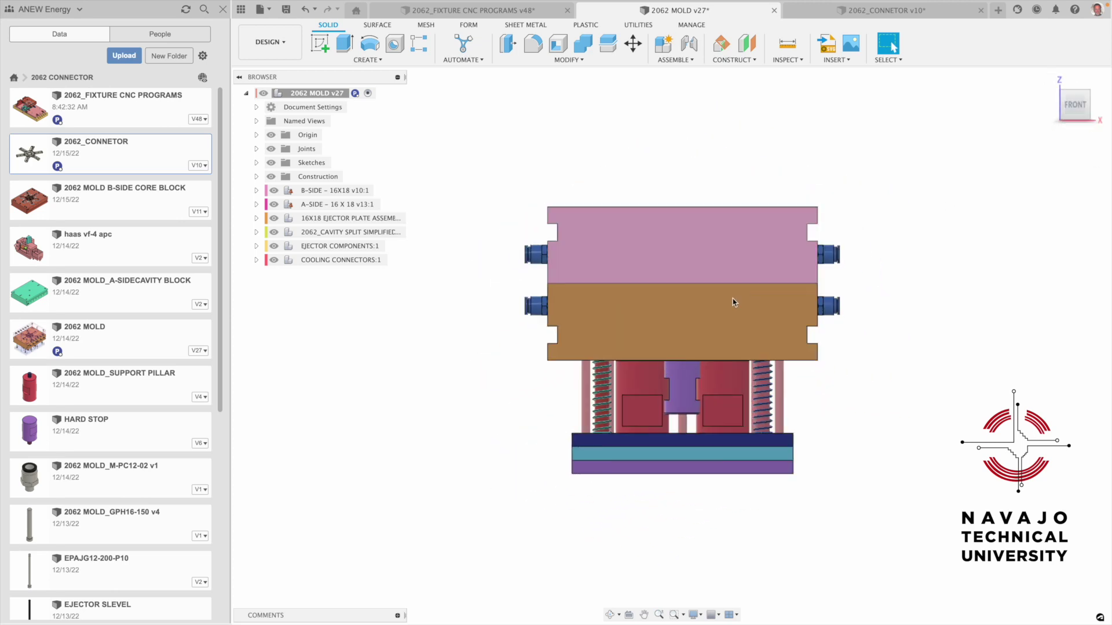
scroll(676, 317, up, 2)
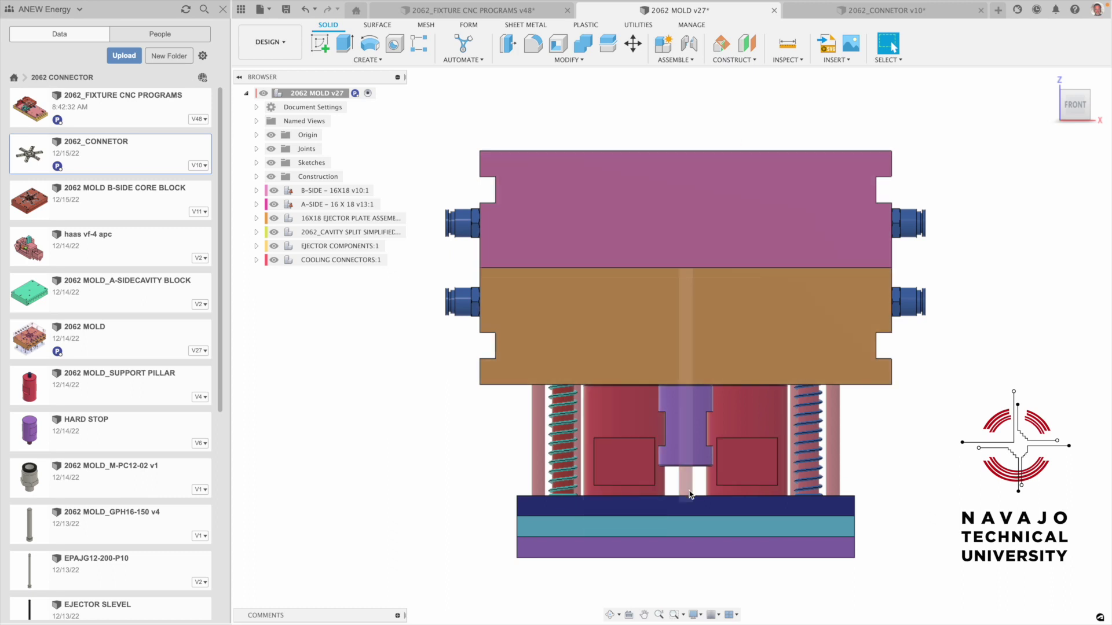
click(665, 406)
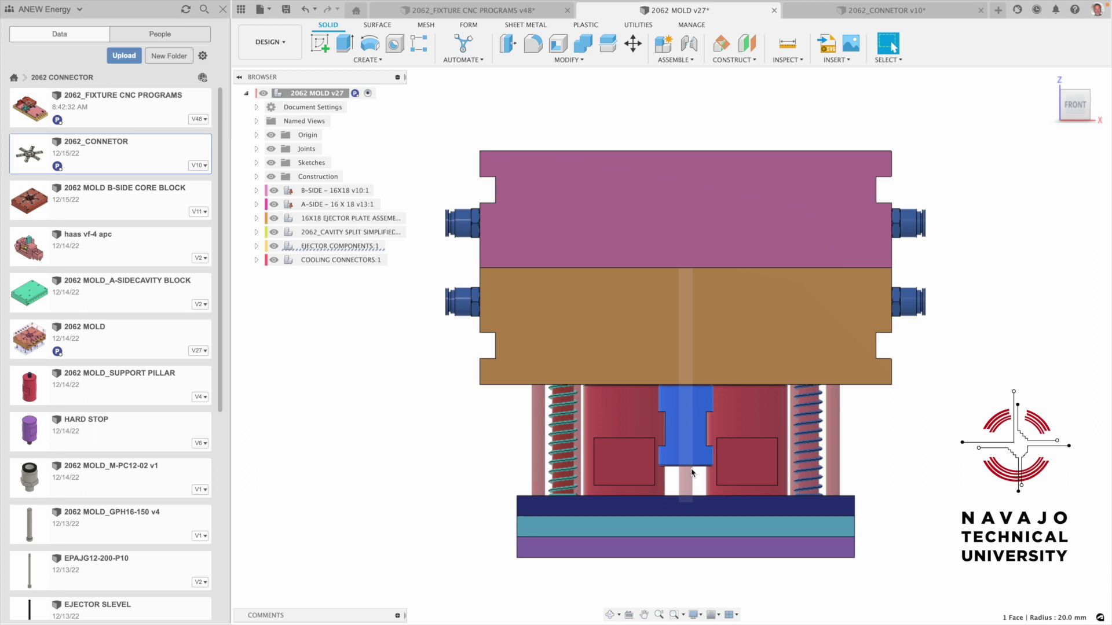
scroll(698, 477, up, 5)
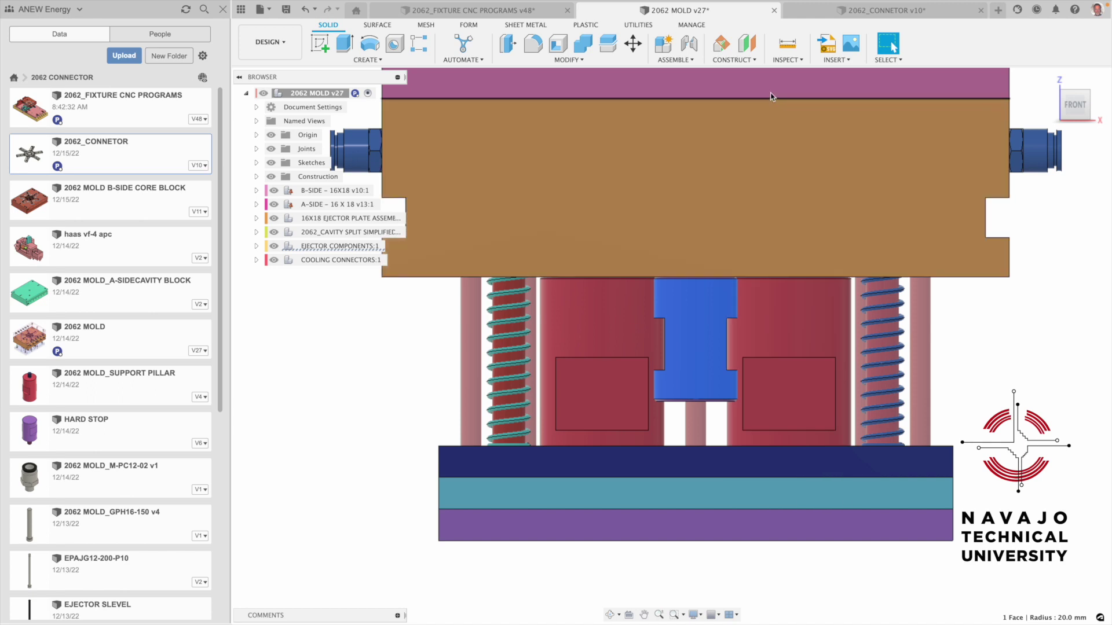
scroll(769, 129, down, 3)
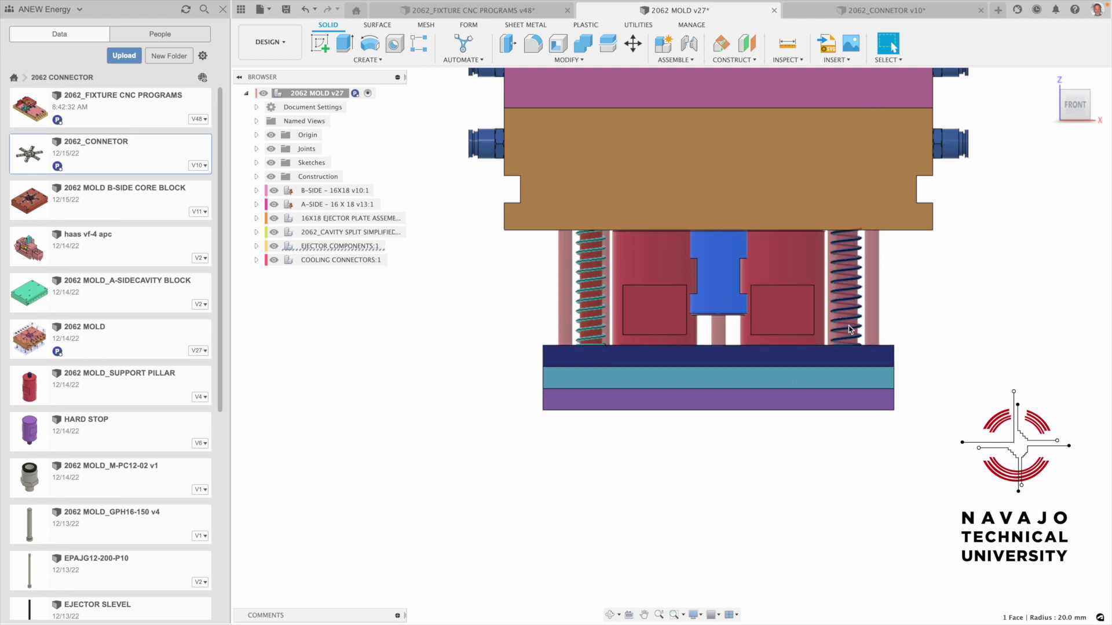
scroll(729, 308, up, 3)
click(729, 305)
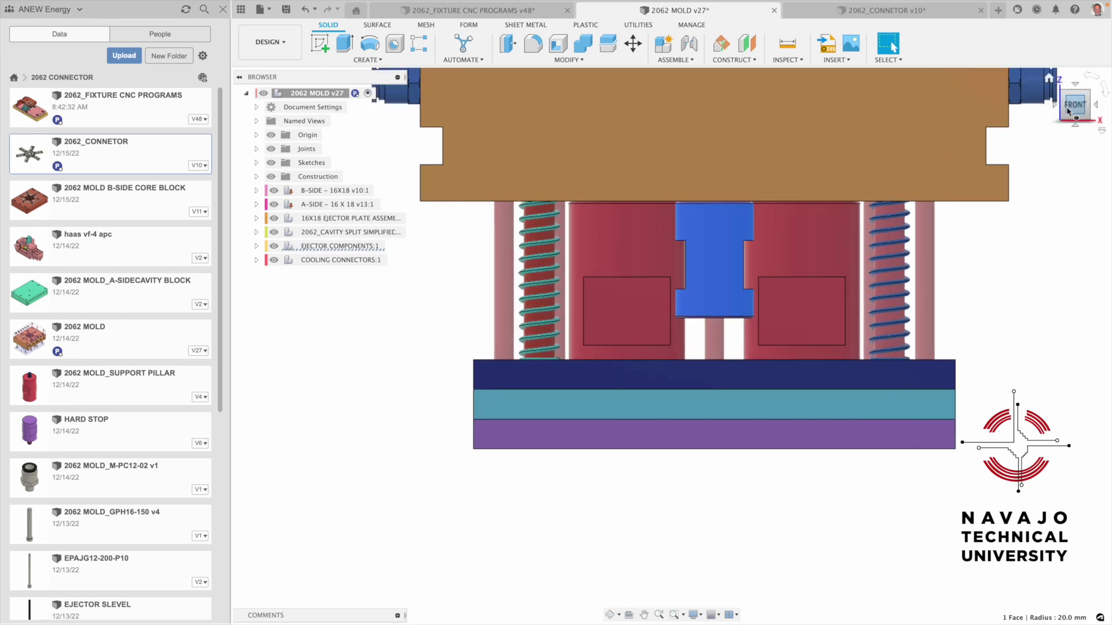
click(1054, 107)
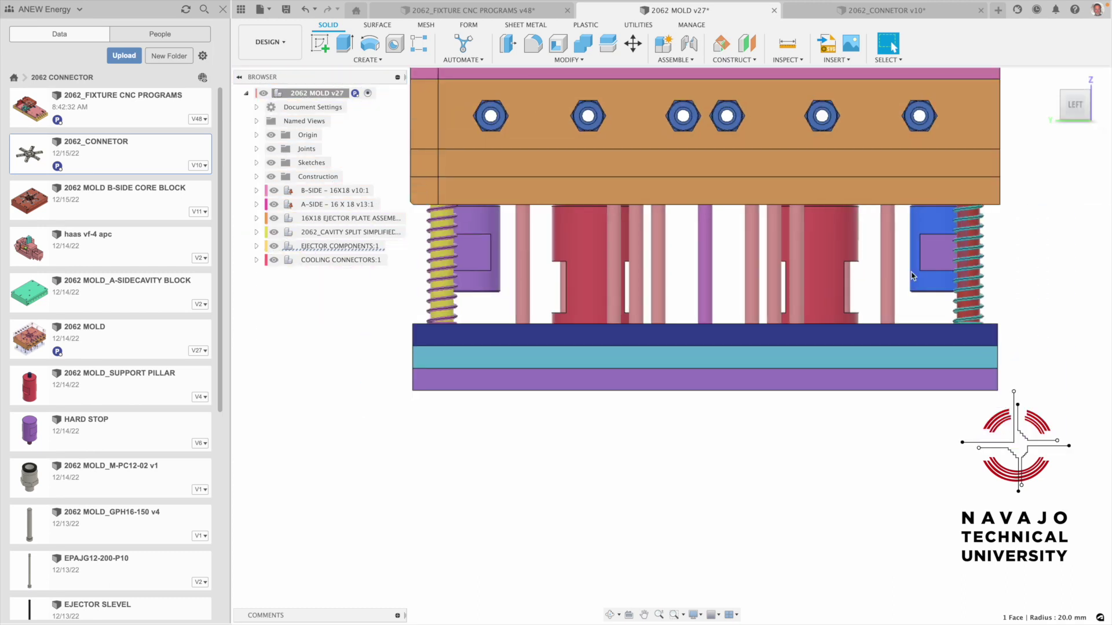